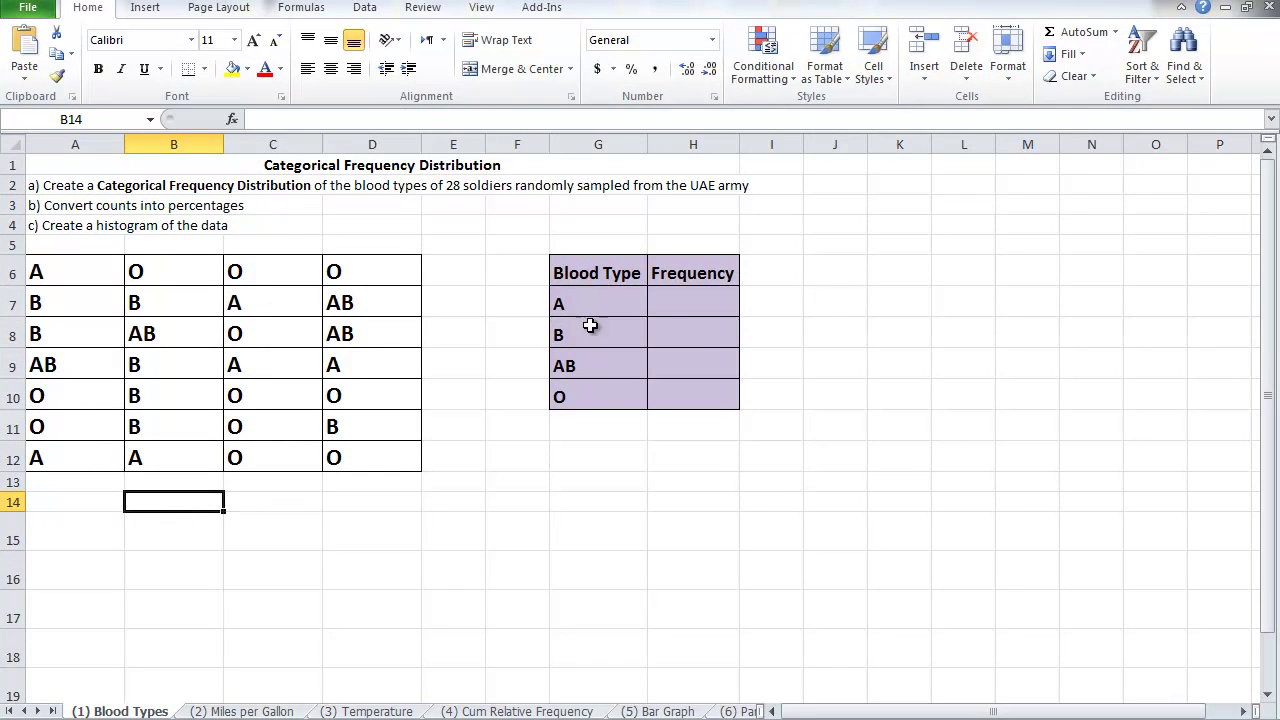
Enter =COUNTIF($A$6:$D$12,G7) in H7 so the type A frequency reads 6
{"action": "left_click", "coordinate": [665, 304]}
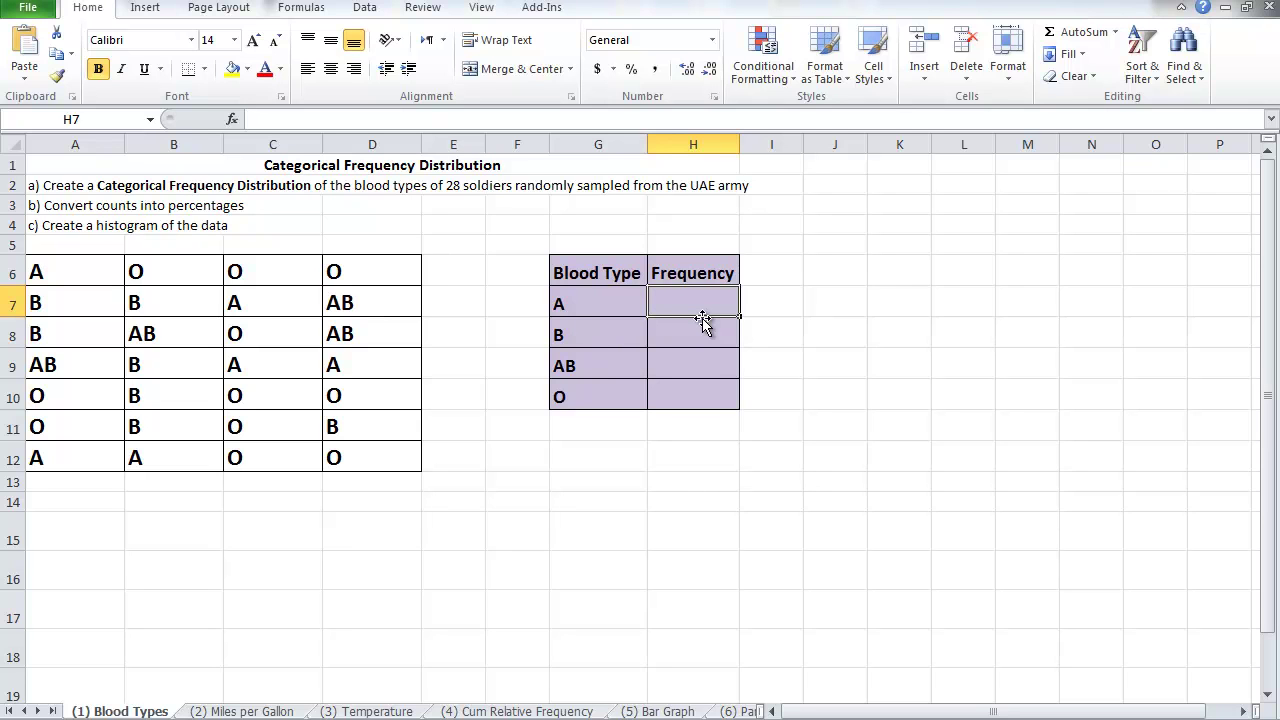
{"action": "type", "text": "="}
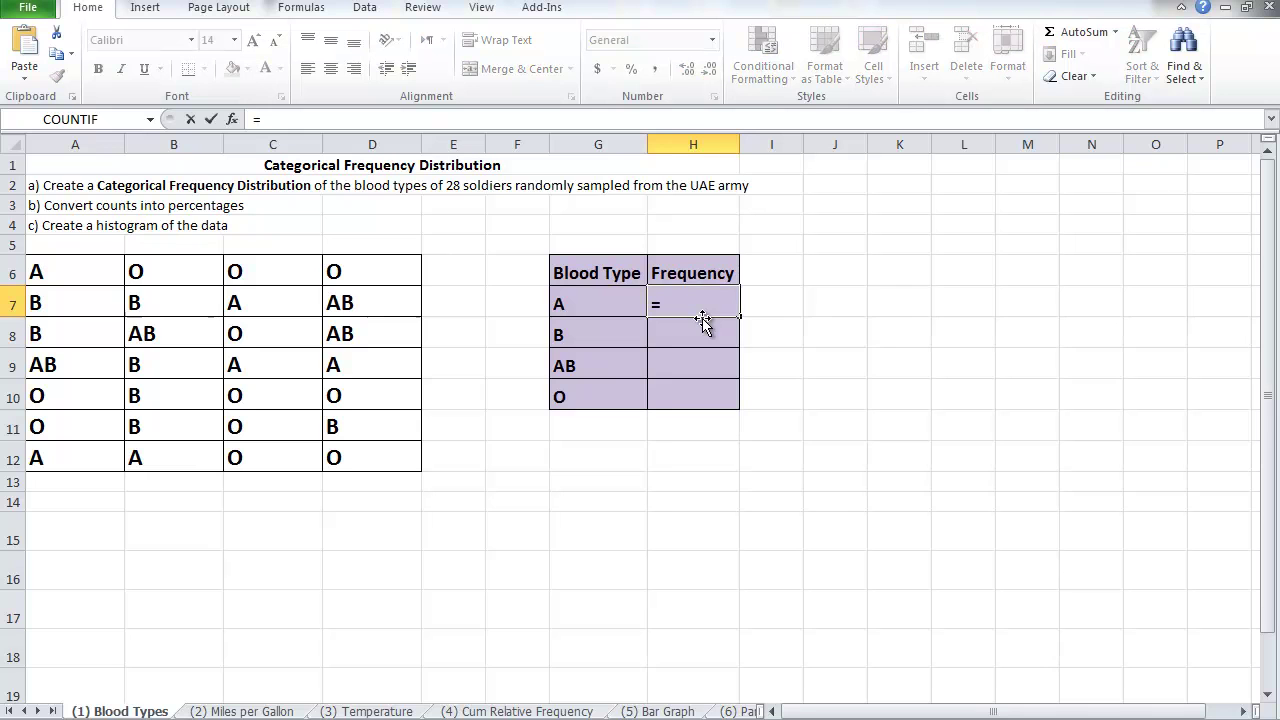
{"action": "type", "text": "cou"}
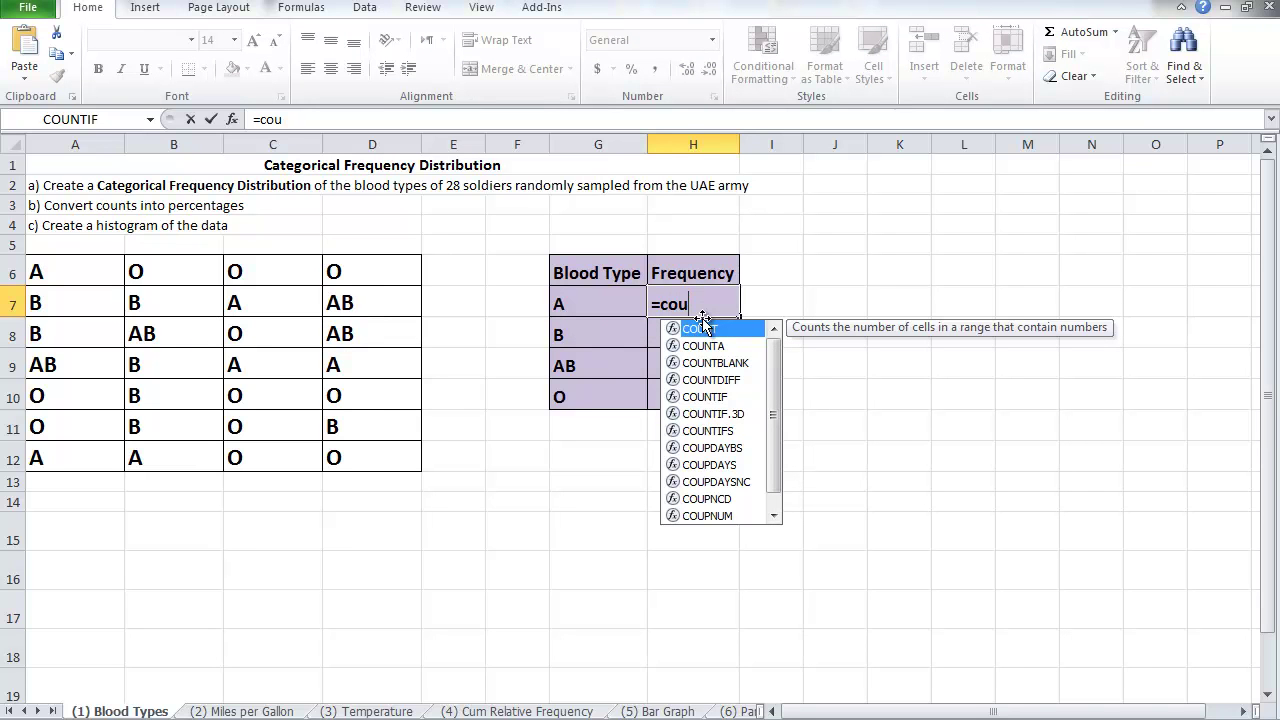
{"action": "double_click", "coordinate": [705, 397]}
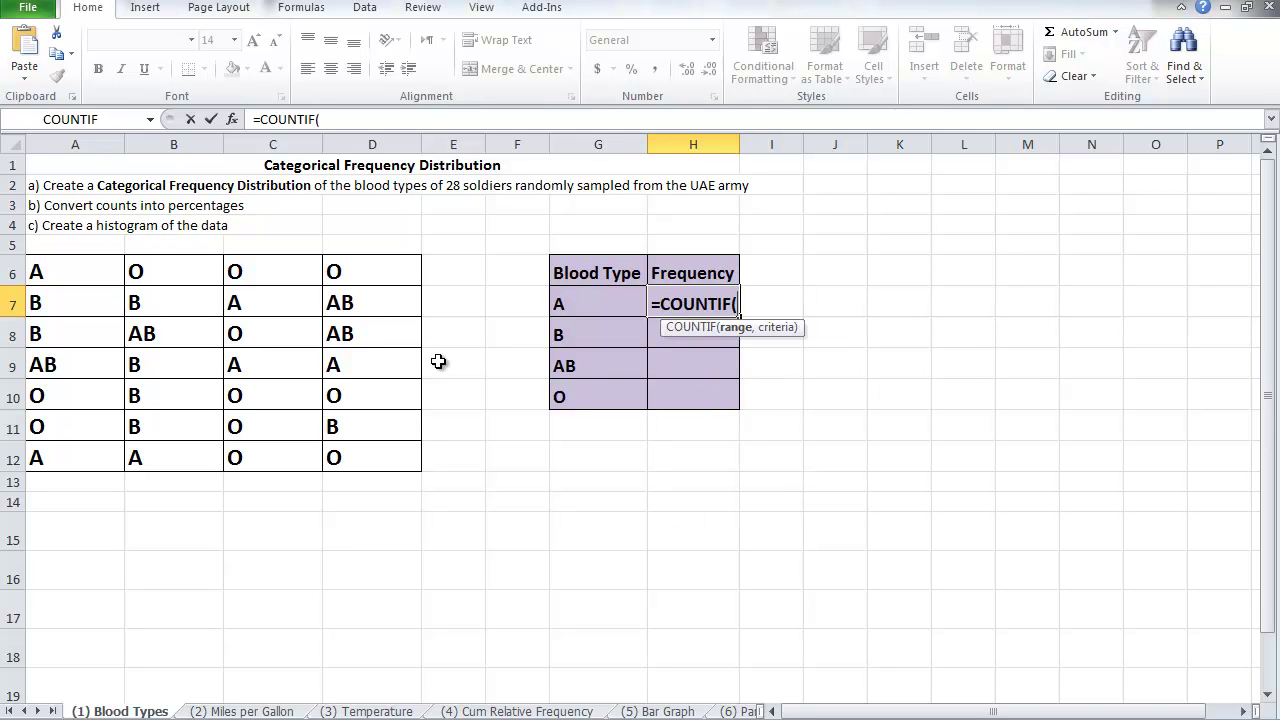
{"action": "left_click_drag", "start_coordinate": [74, 280], "coordinate": [368, 455]}
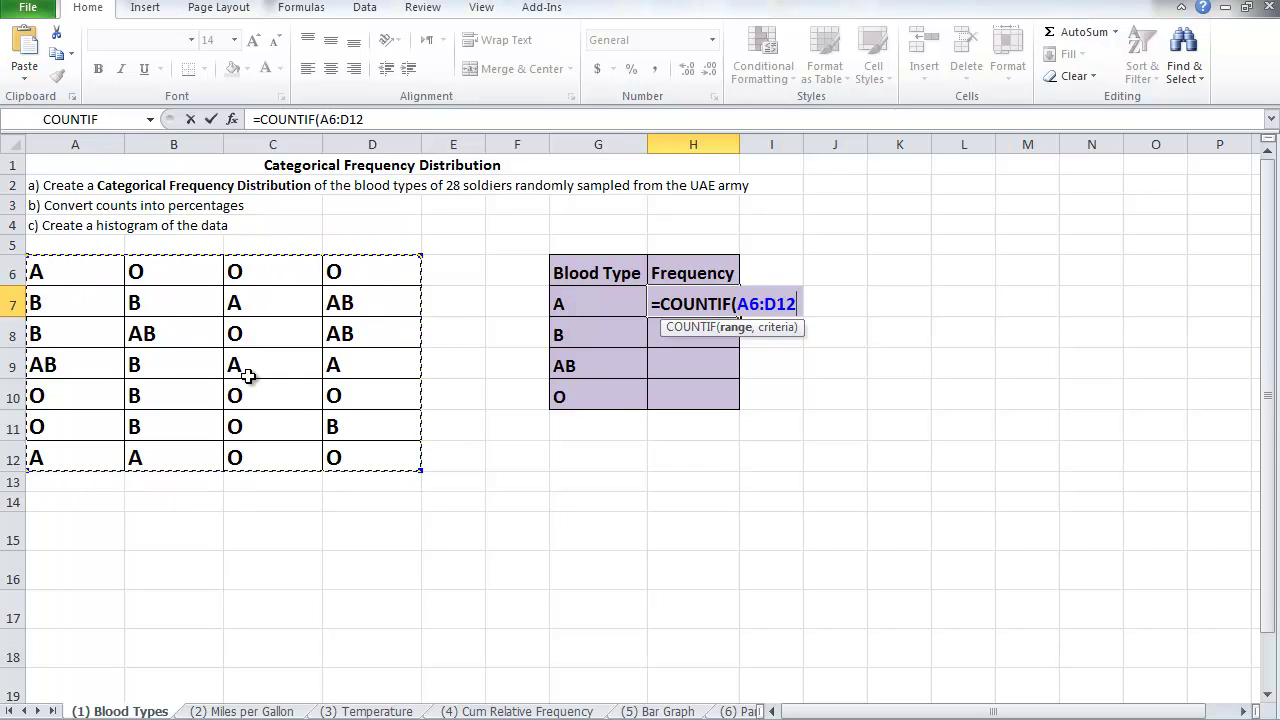
{"action": "key", "text": "F4"}
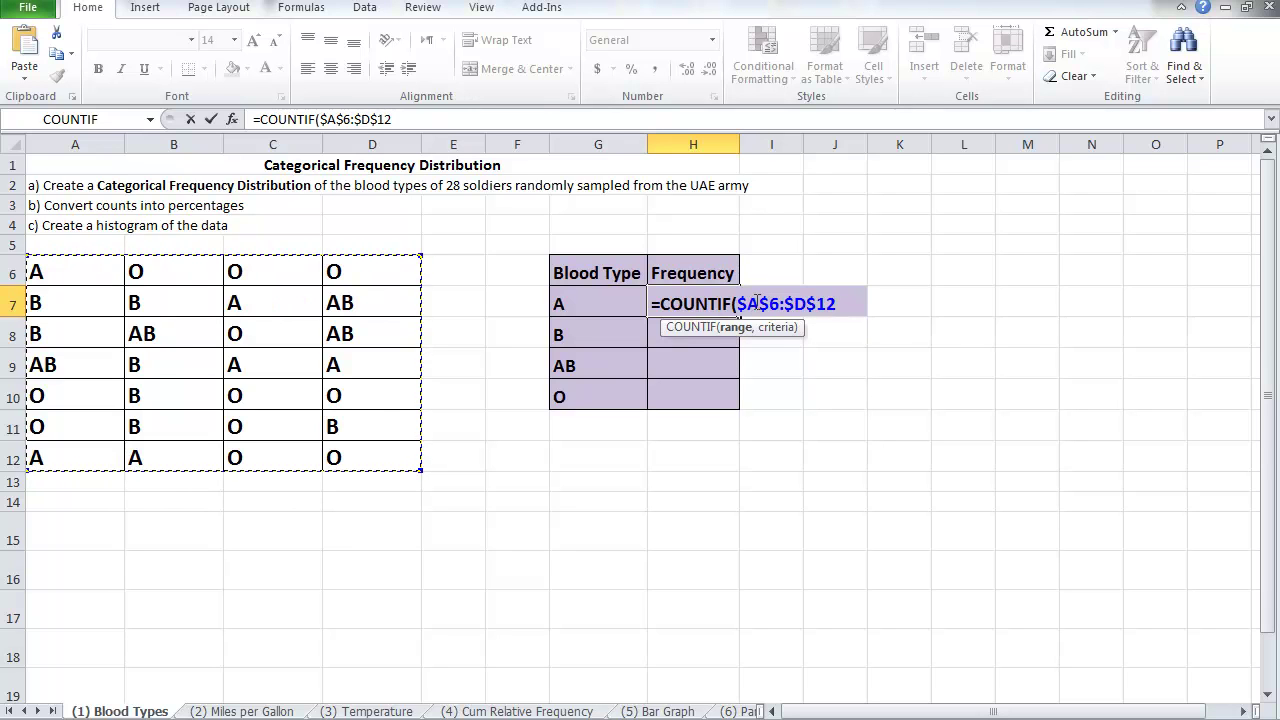
{"action": "type", "text": ","}
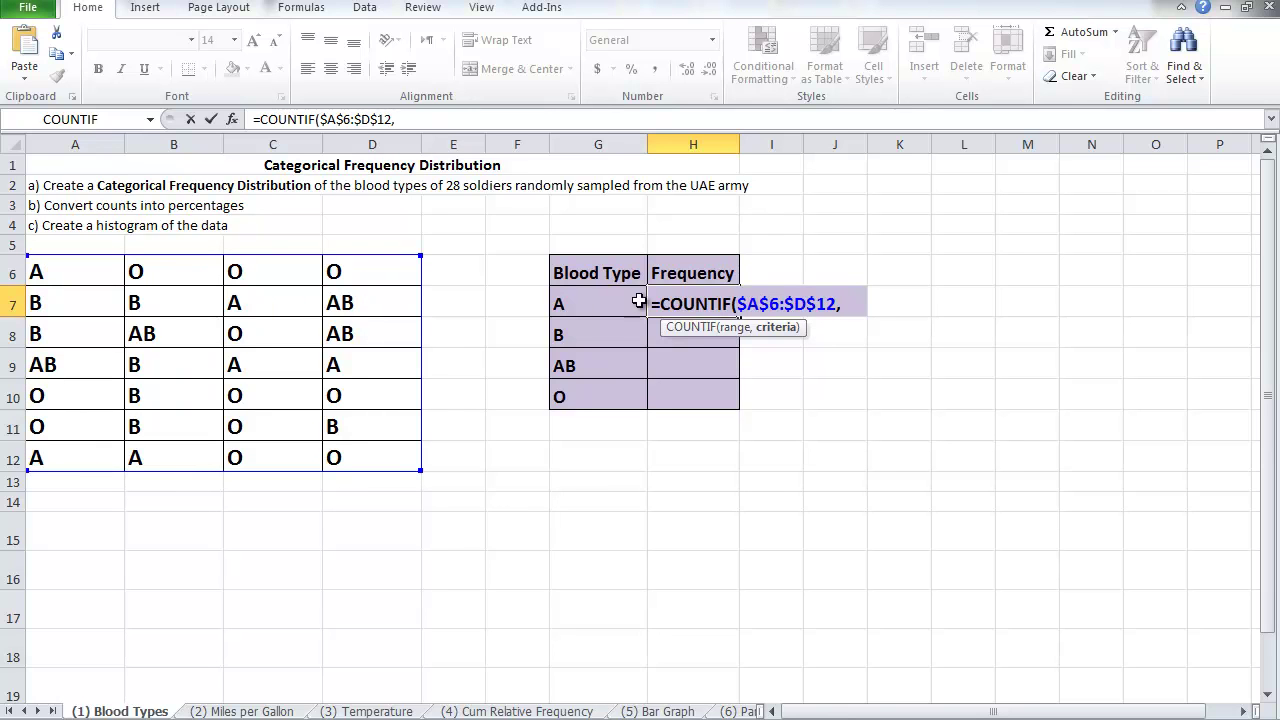
{"action": "left_click", "coordinate": [580, 307]}
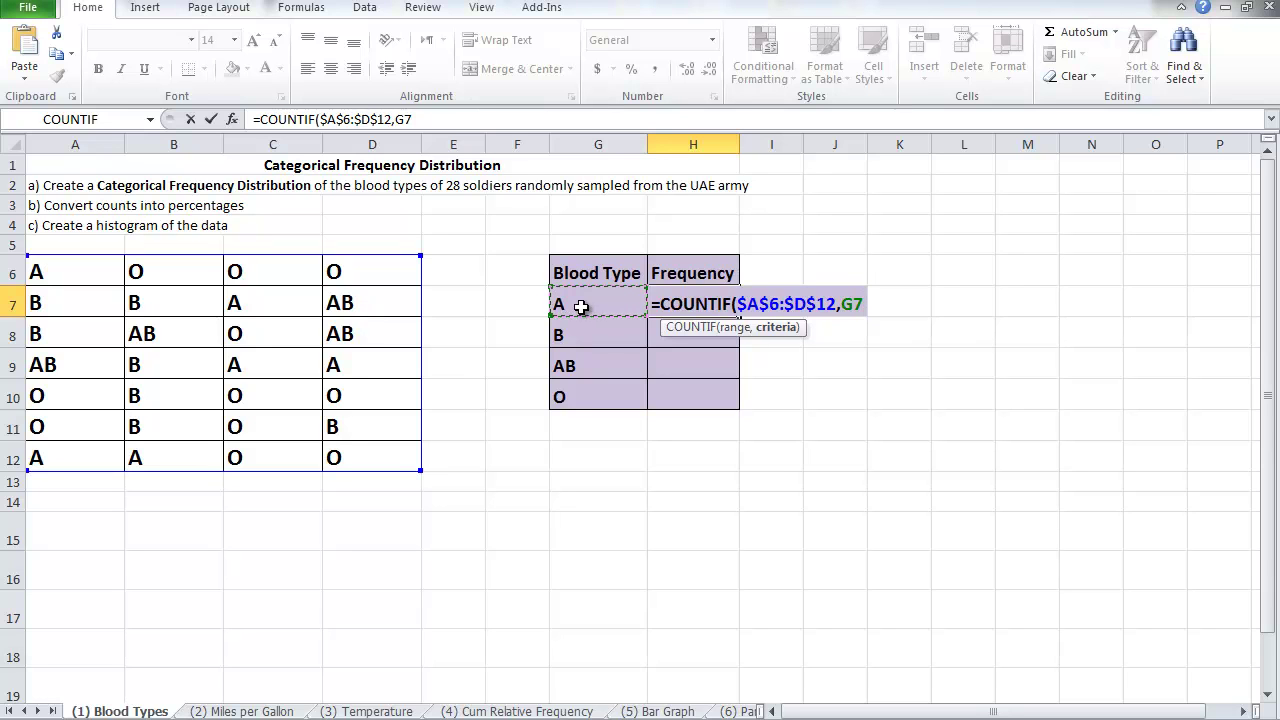
{"action": "type", "text": ")"}
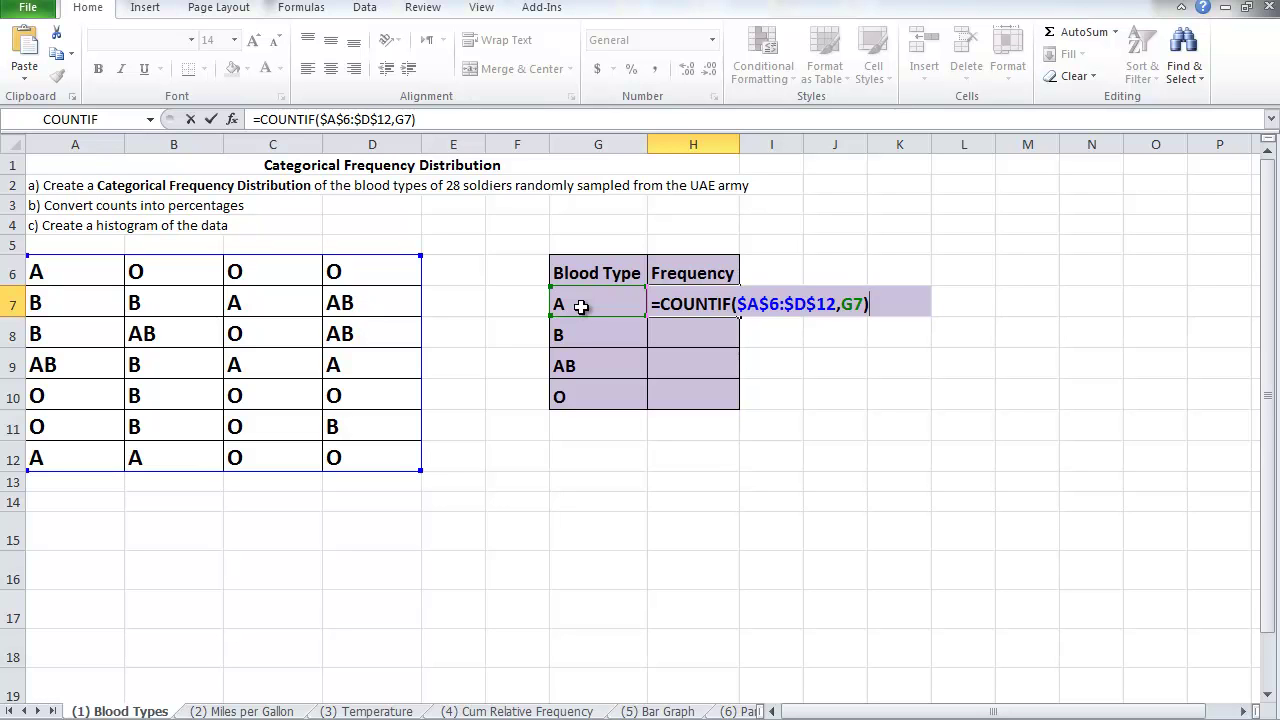
{"action": "key", "text": "Return"}
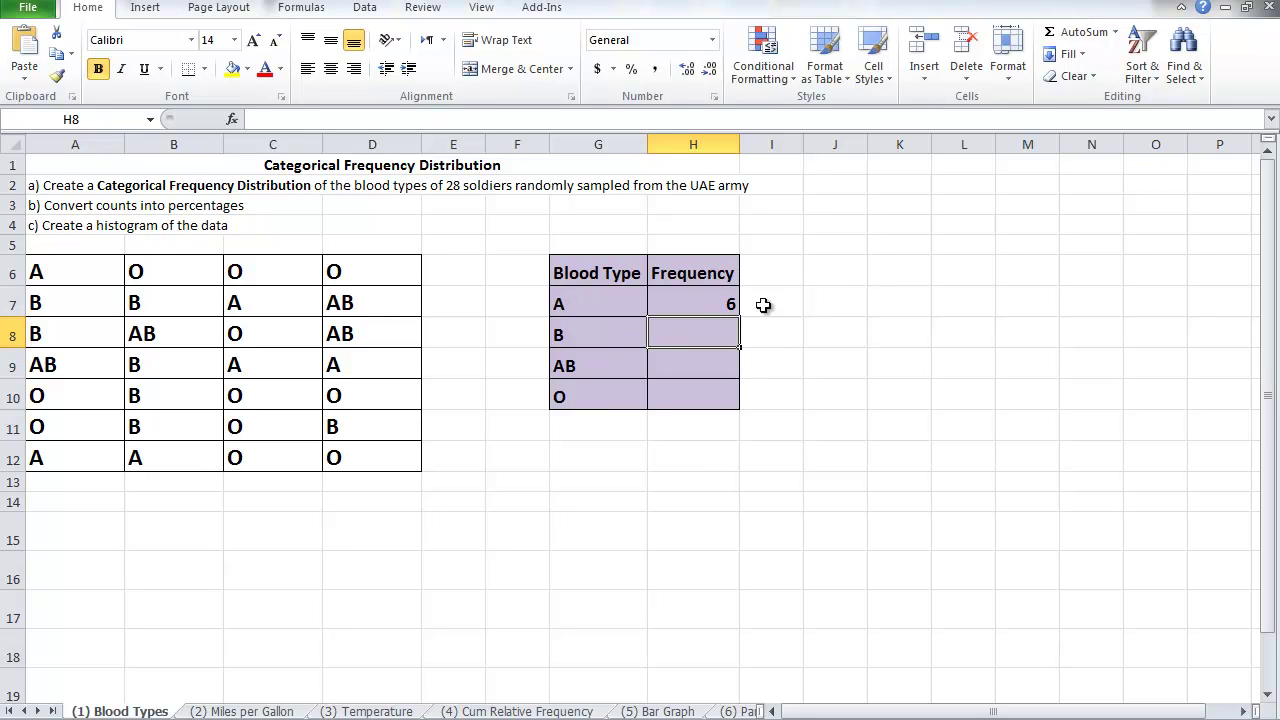
Fill the COUNTIF formula down to H10, giving B, AB and O counts of 7, 4 and 11
{"action": "left_click", "coordinate": [729, 299]}
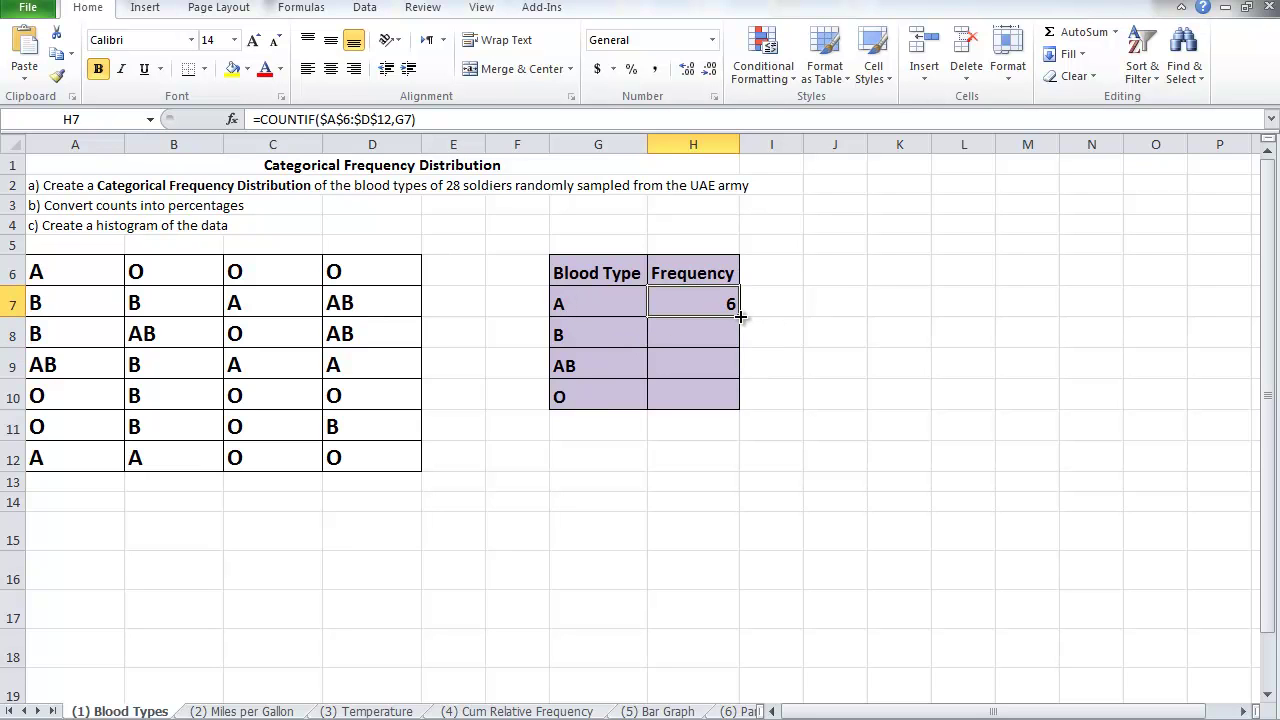
{"action": "left_click_drag", "start_coordinate": [739, 315], "coordinate": [739, 409]}
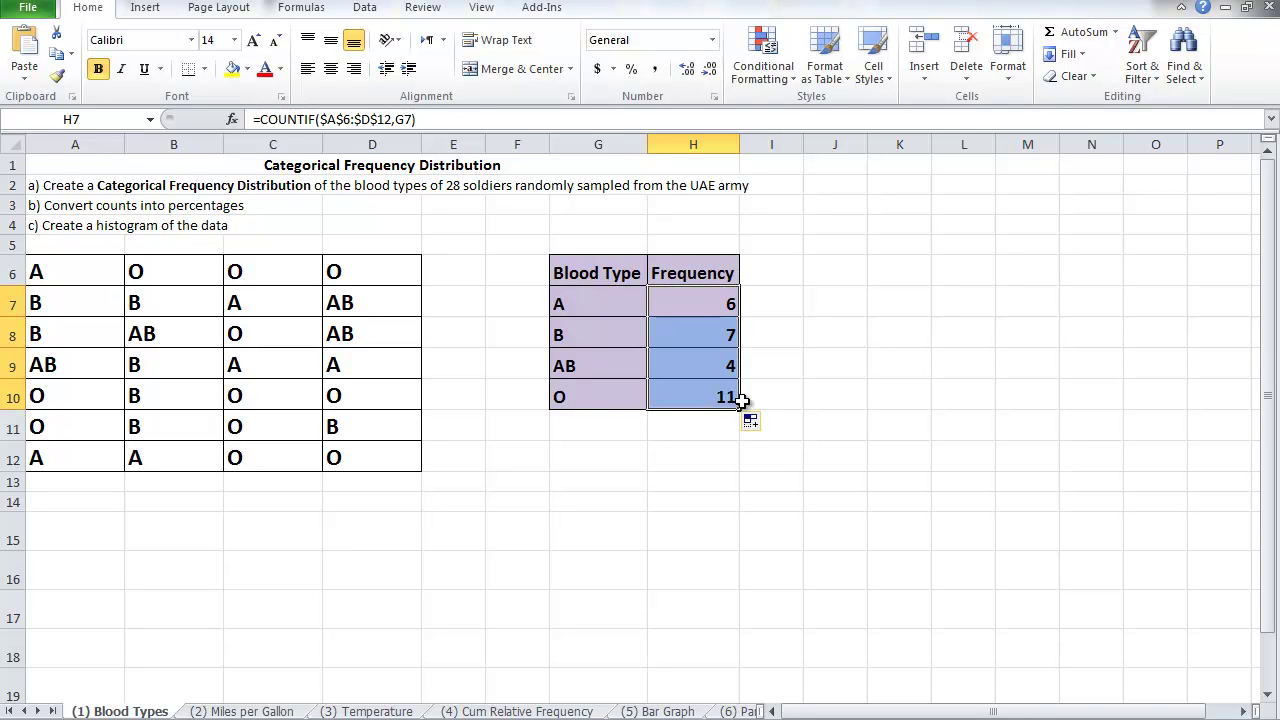
{"action": "left_click", "coordinate": [720, 339]}
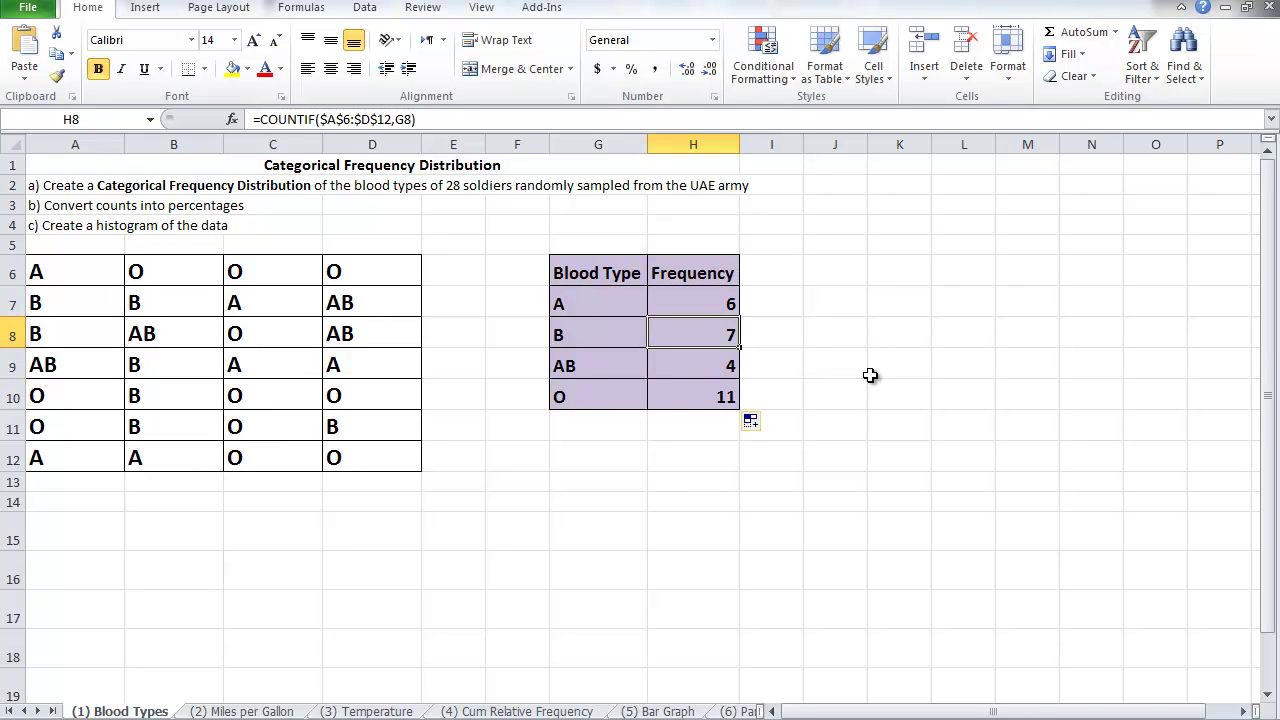
{"action": "double_click", "coordinate": [704, 337]}
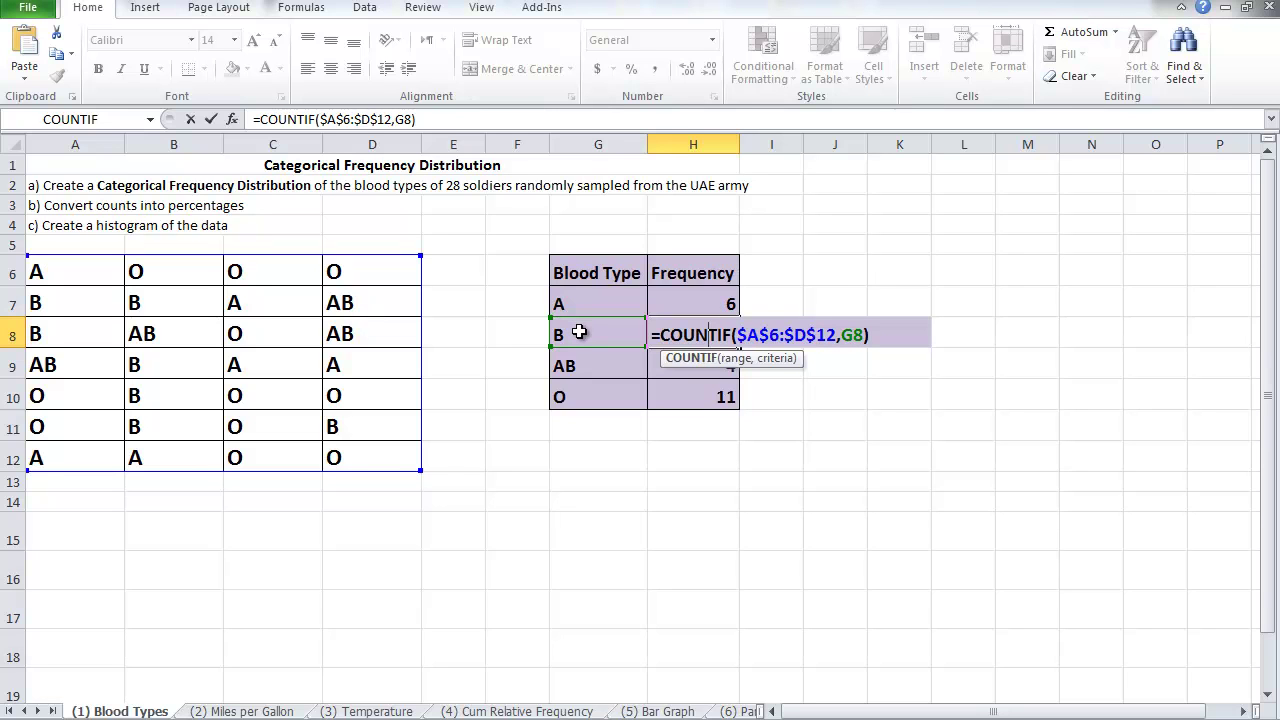
{"action": "key", "text": "Return"}
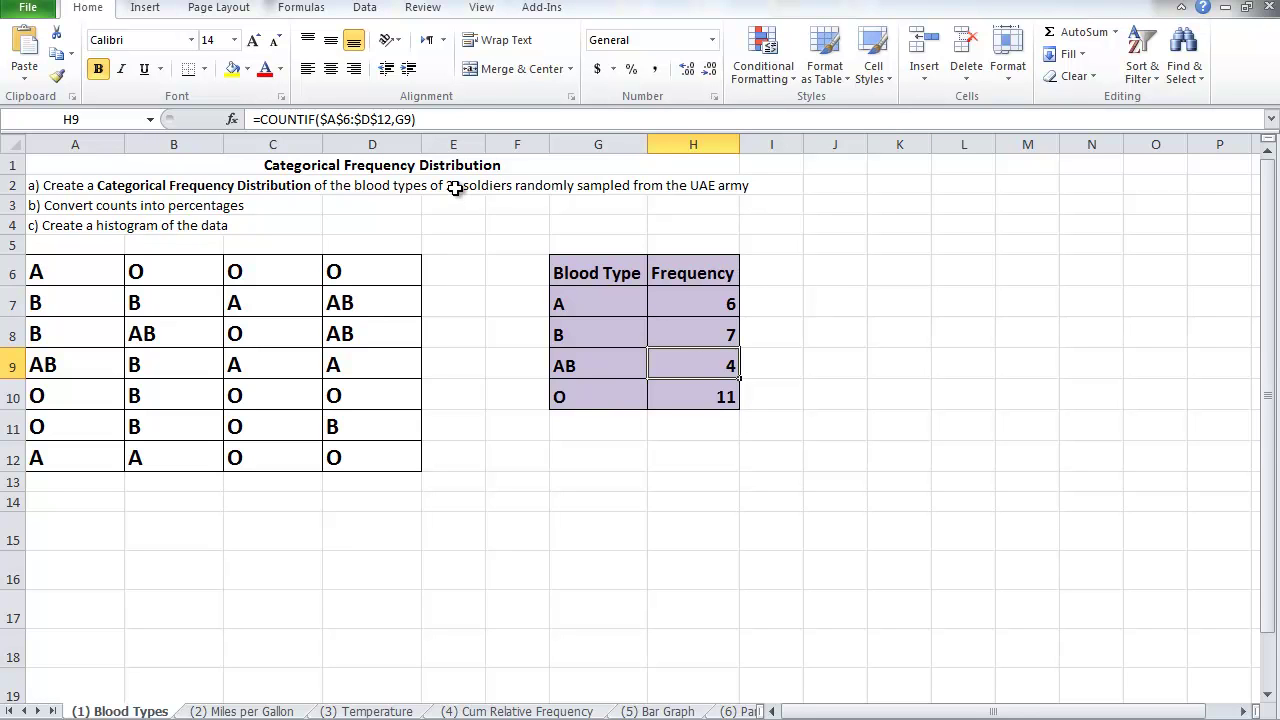
Total the four frequencies to 28 in H11 with AutoSum and select the G6:H10 table
{"action": "left_click", "coordinate": [716, 421]}
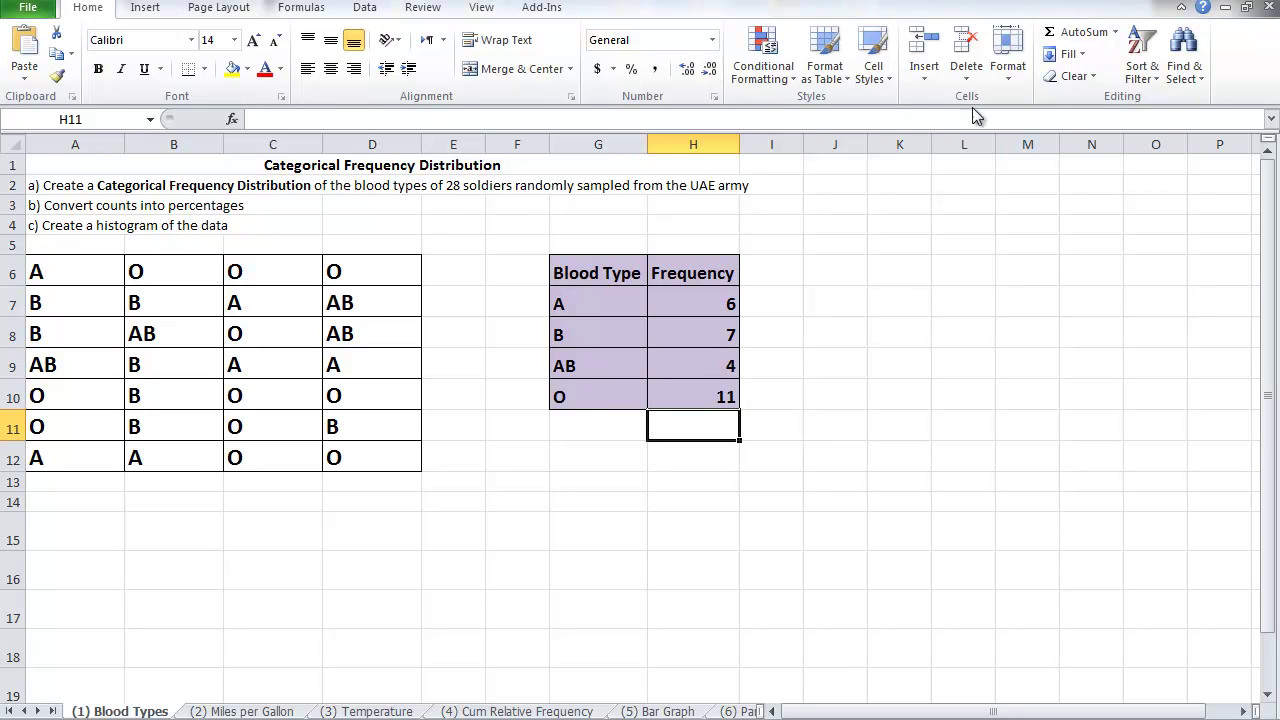
{"action": "left_click", "coordinate": [1055, 38]}
{"action": "left_click", "coordinate": [1055, 38]}
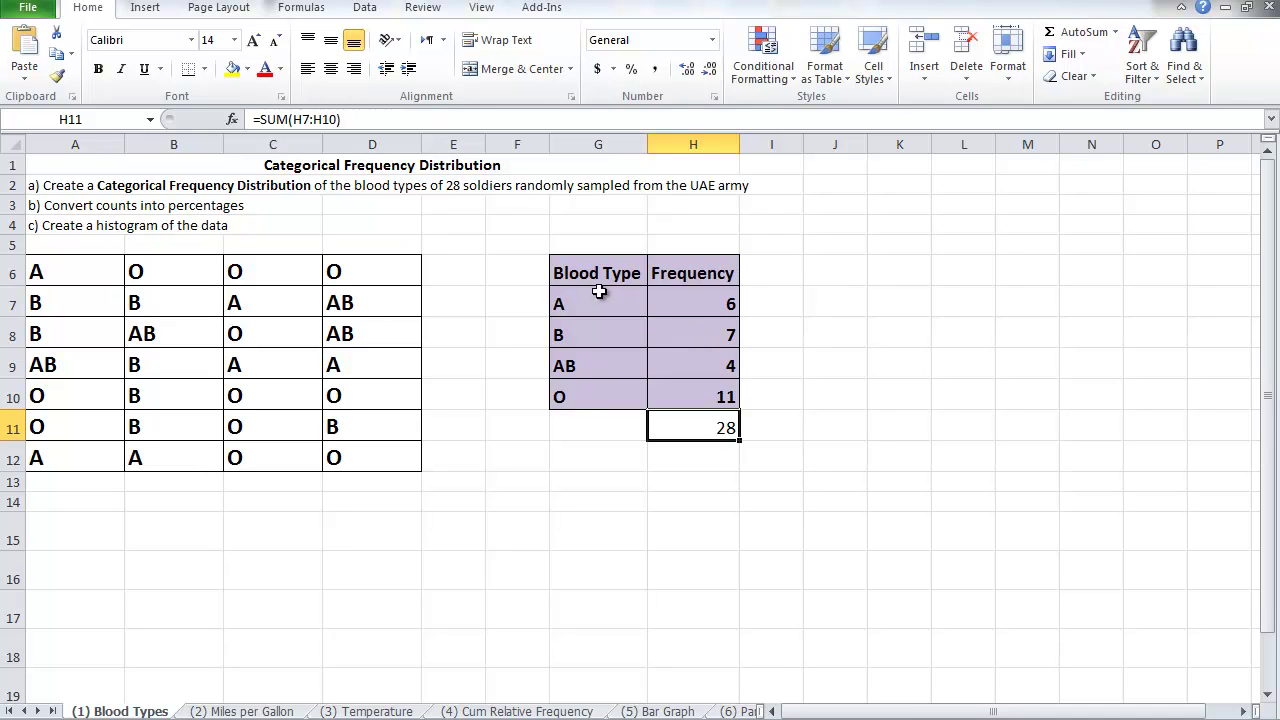
{"action": "left_click_drag", "start_coordinate": [575, 273], "coordinate": [692, 400]}
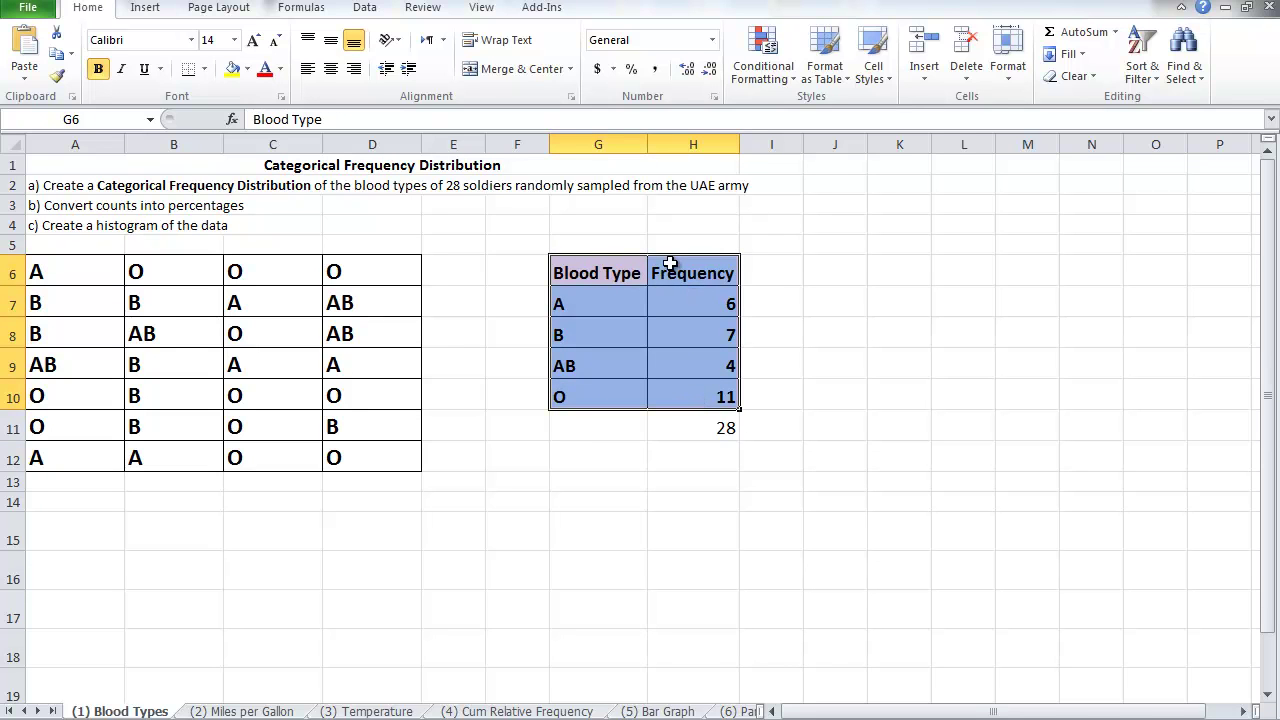
Insert a clustered column chart of the A, B, AB and O frequencies (6, 7, 4, 11)
{"action": "left_click", "coordinate": [144, 8]}
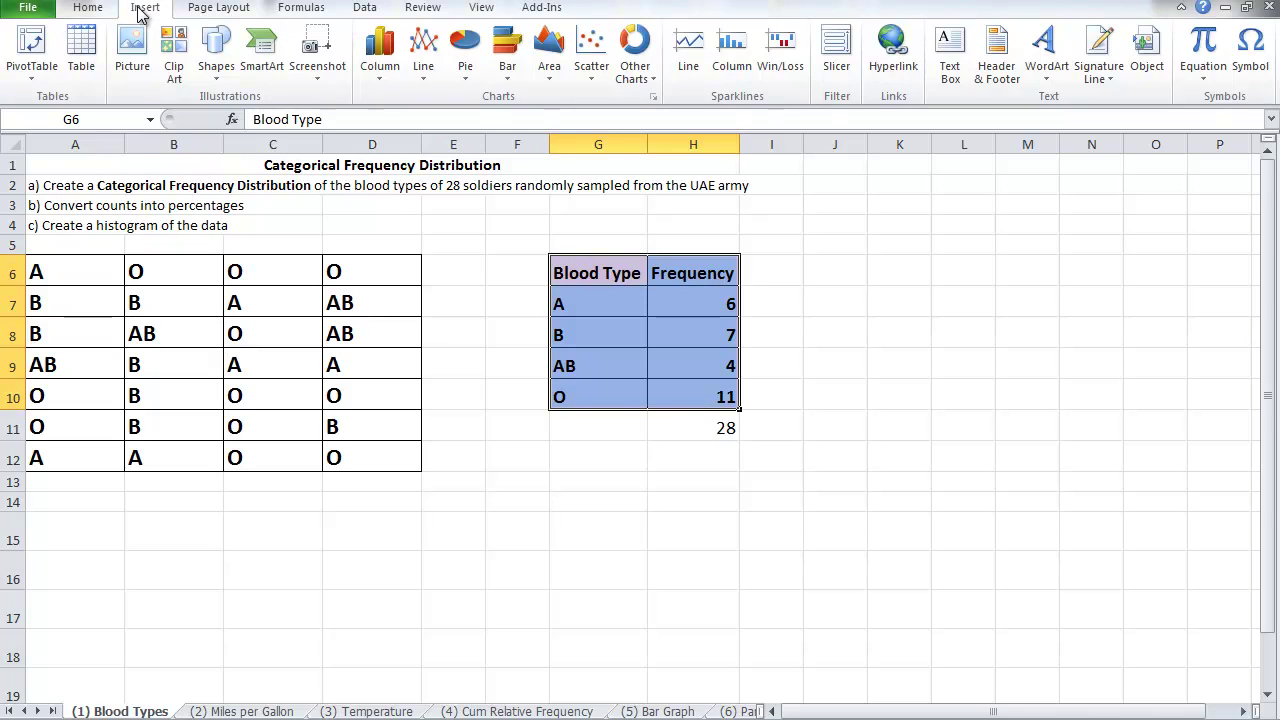
{"action": "left_click", "coordinate": [379, 80]}
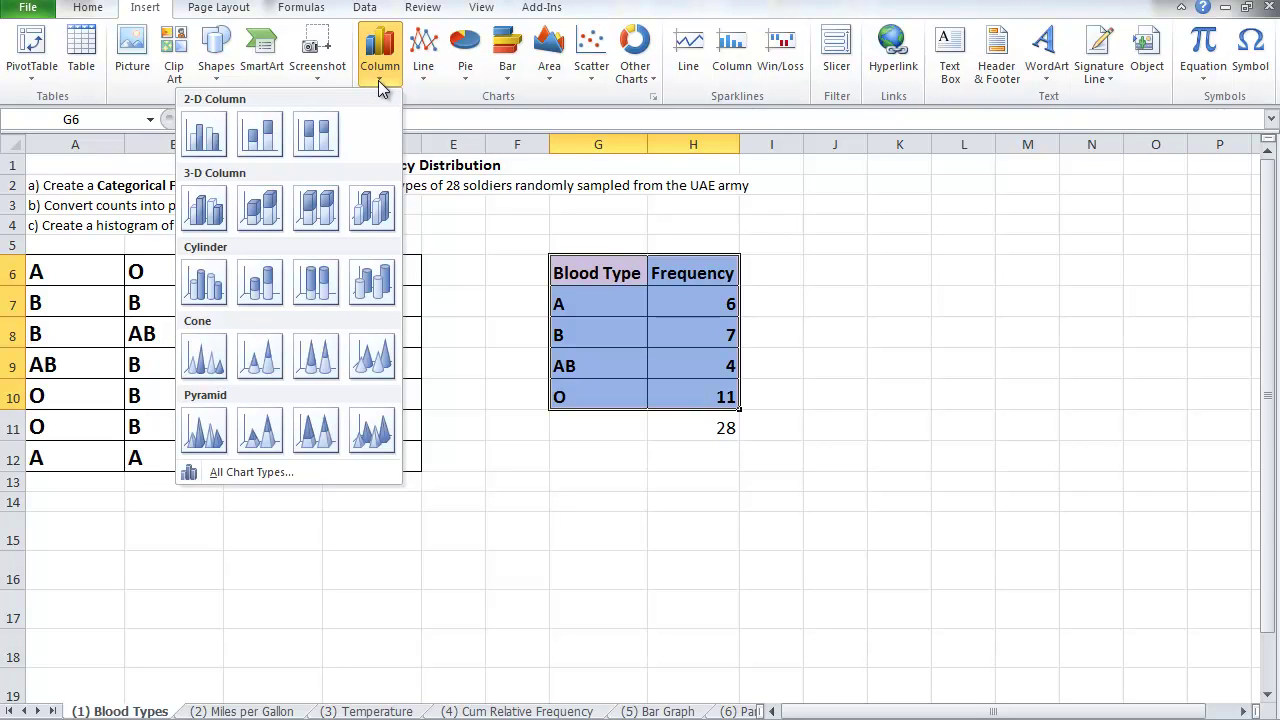
{"action": "left_click", "coordinate": [204, 133]}
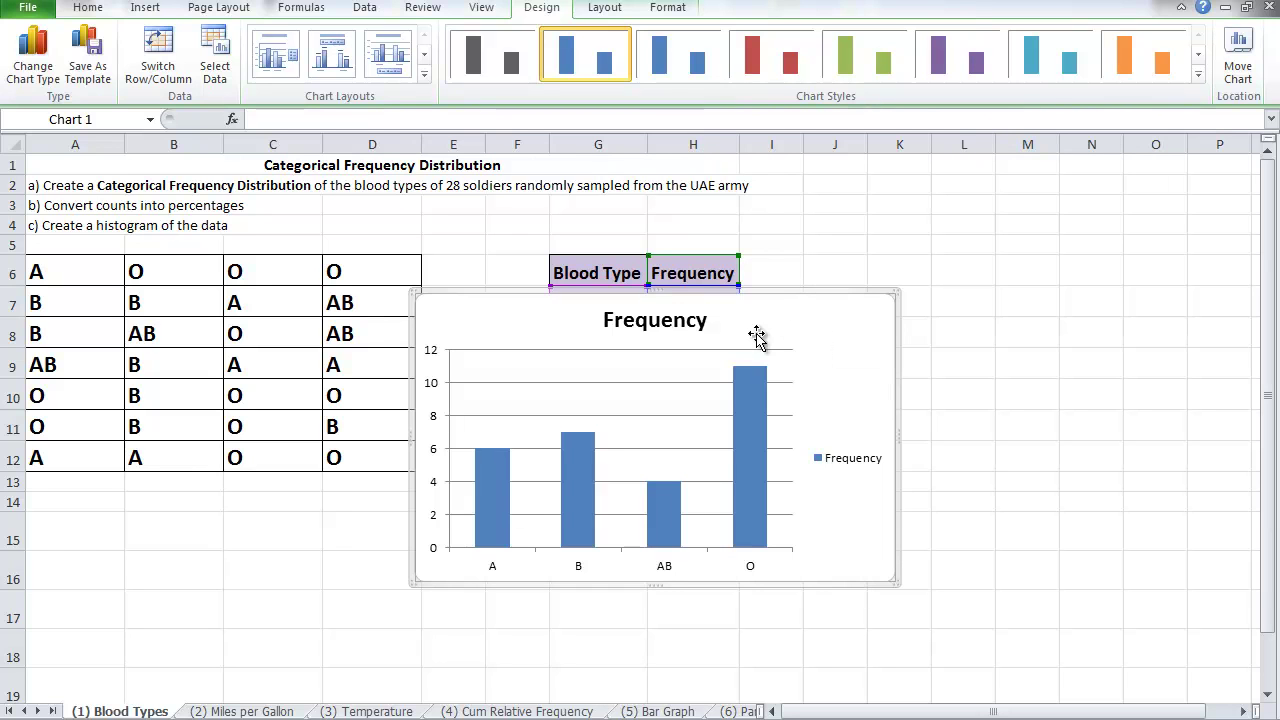
Move the Frequency chart to a new chart sheet named 'Blood Types of Soldiers'
{"action": "right_click", "coordinate": [820, 324]}
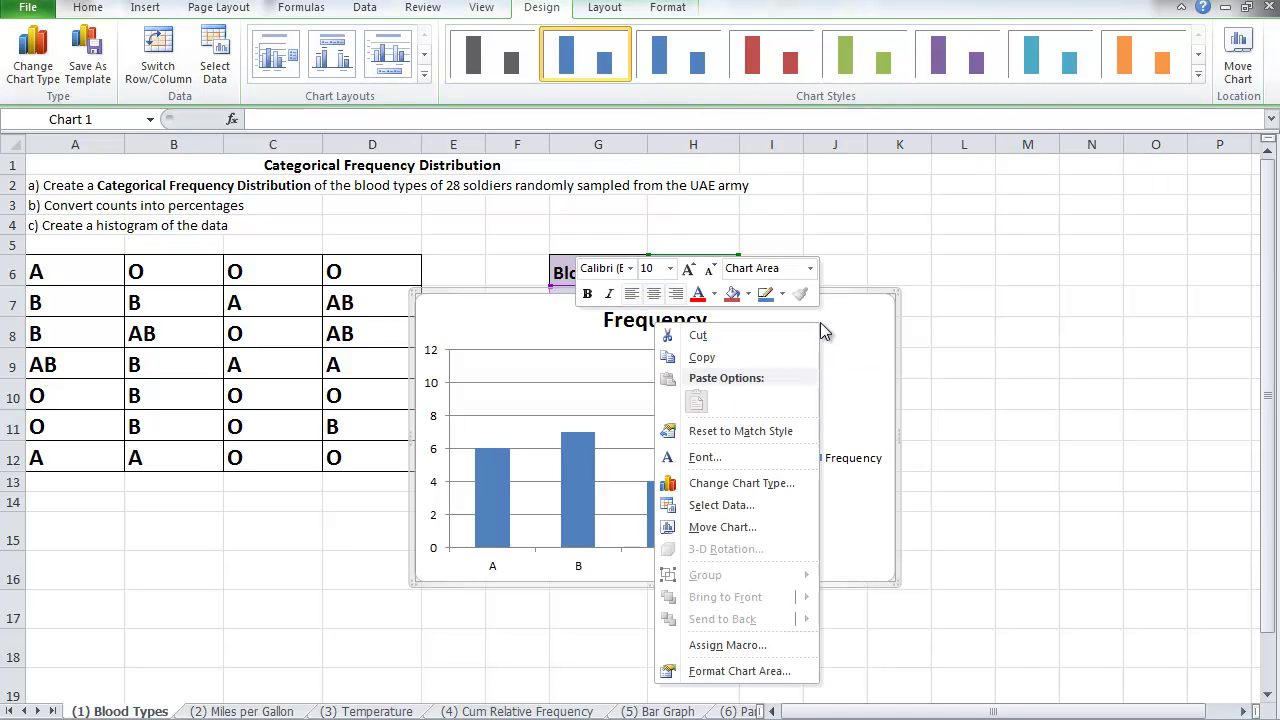
{"action": "left_click", "coordinate": [751, 524]}
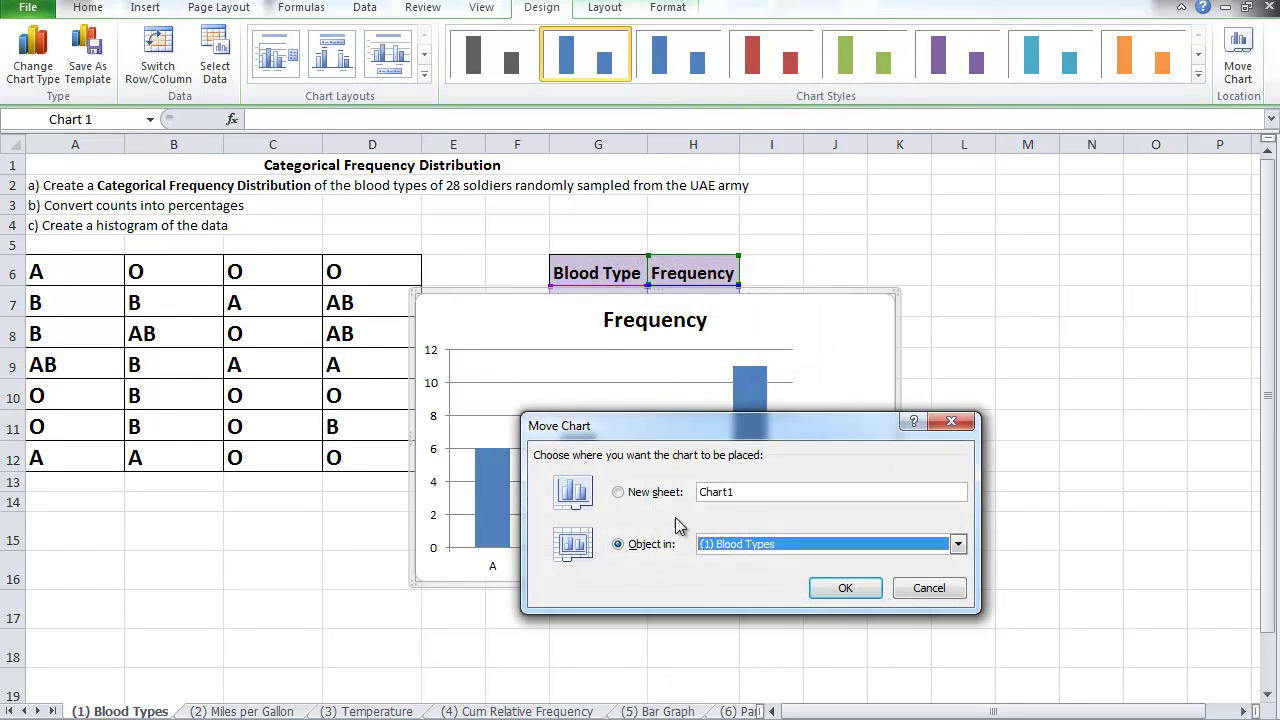
{"action": "left_click", "coordinate": [619, 493]}
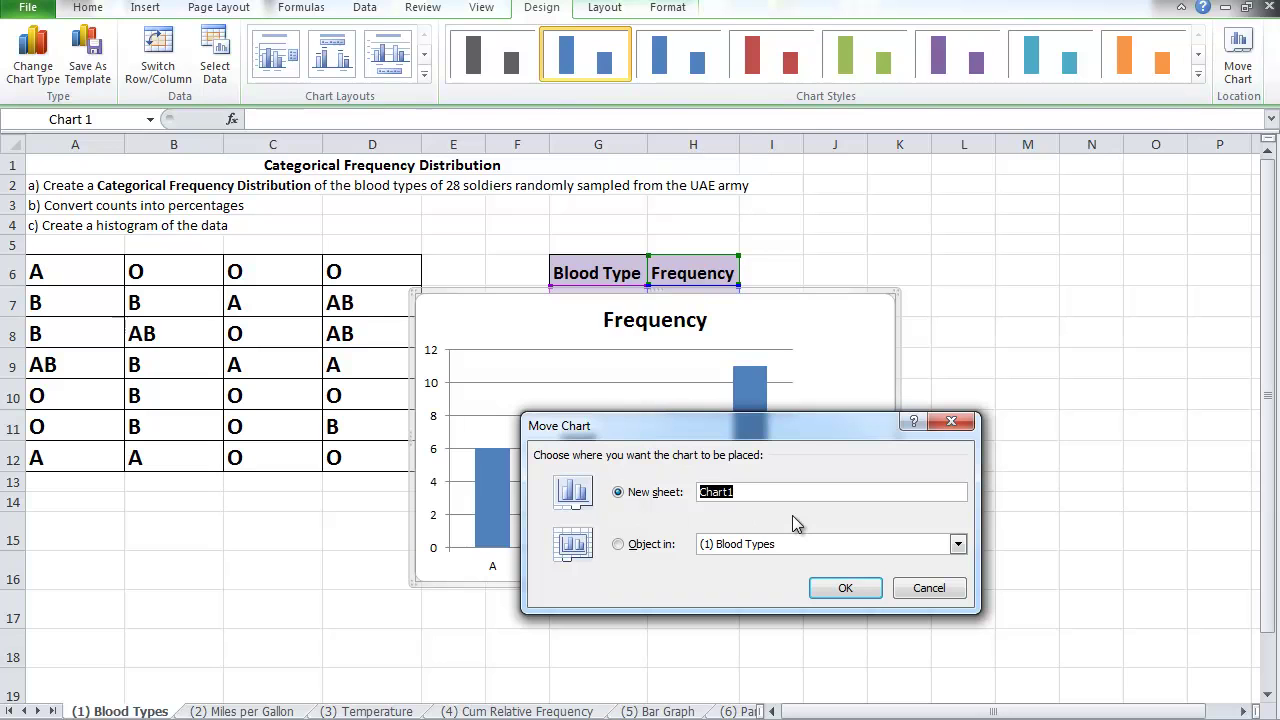
{"action": "type", "text": "Blood Types of Soldiers"}
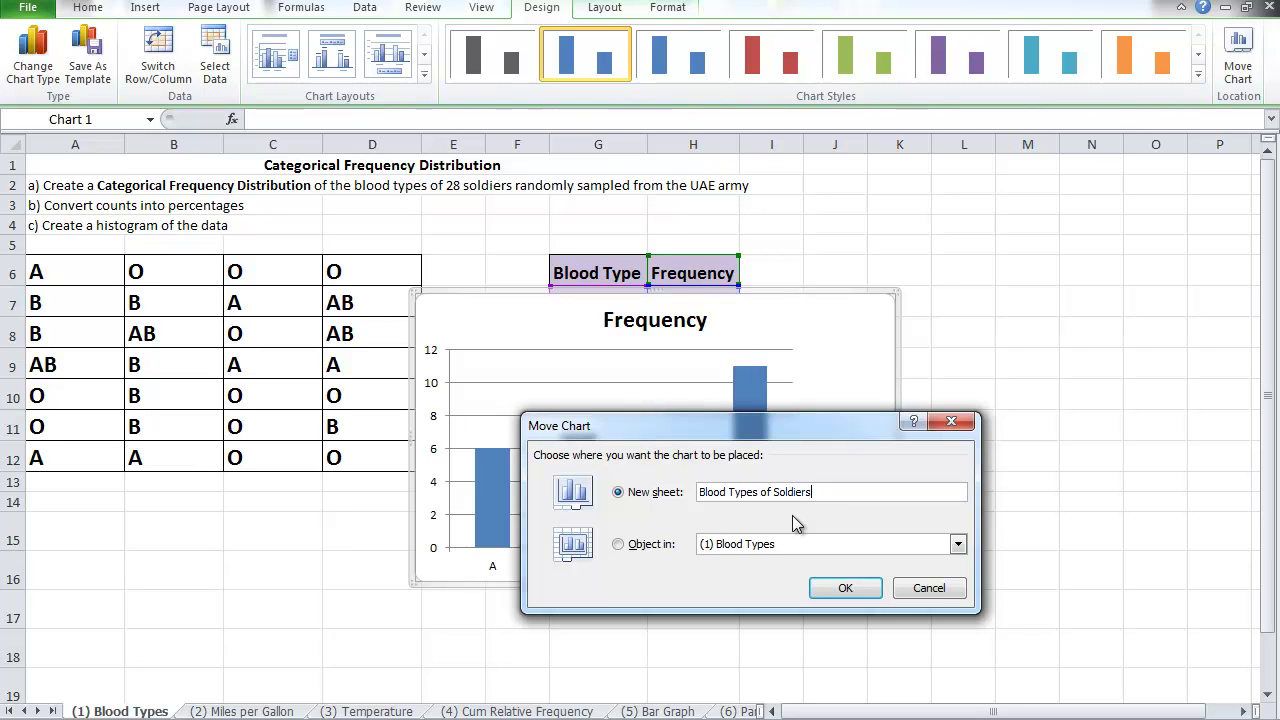
{"action": "left_click", "coordinate": [874, 588]}
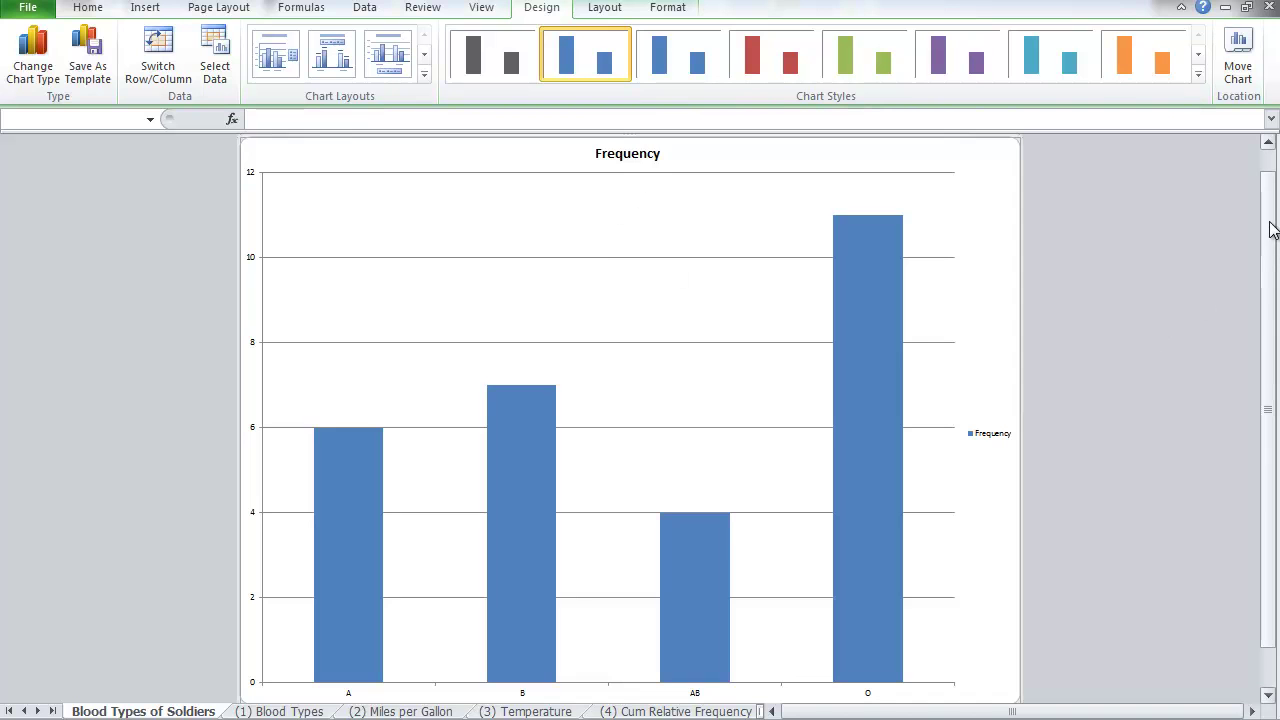
Delete the Frequency legend from the chart
{"action": "left_click_drag", "start_coordinate": [1273, 227], "coordinate": [1268, 200]}
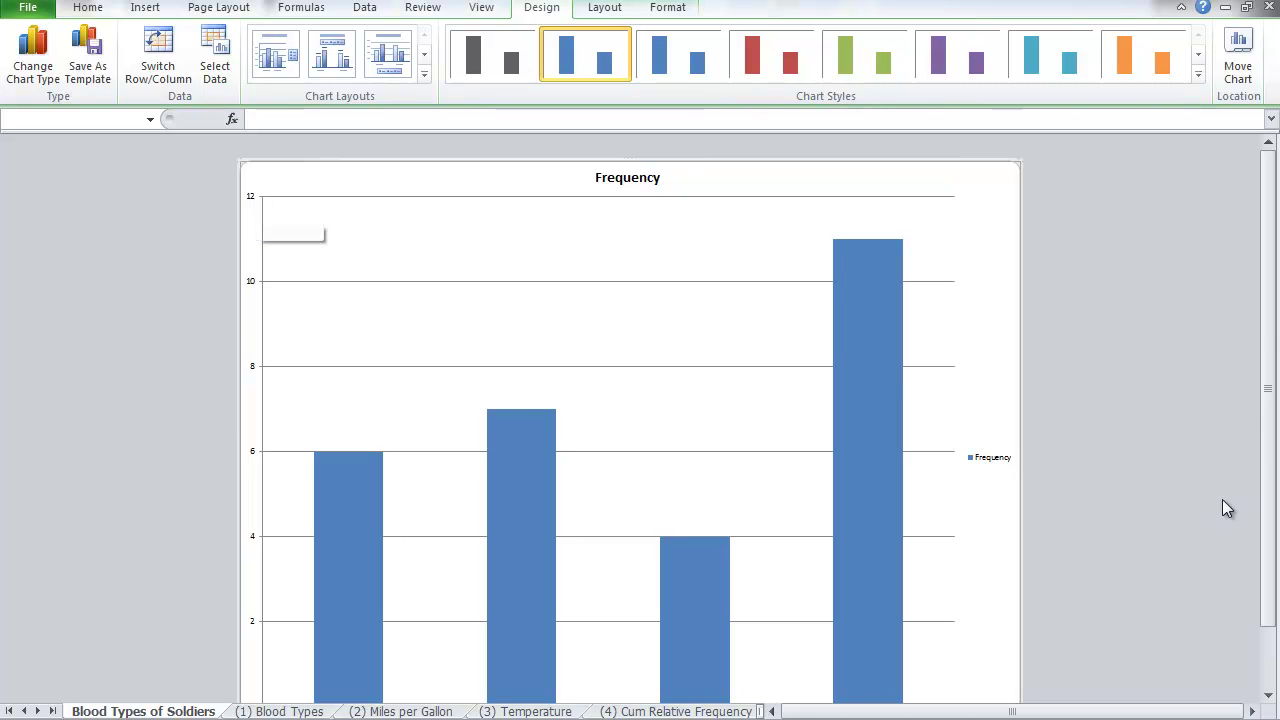
{"action": "left_click_drag", "start_coordinate": [1270, 345], "coordinate": [1273, 413]}
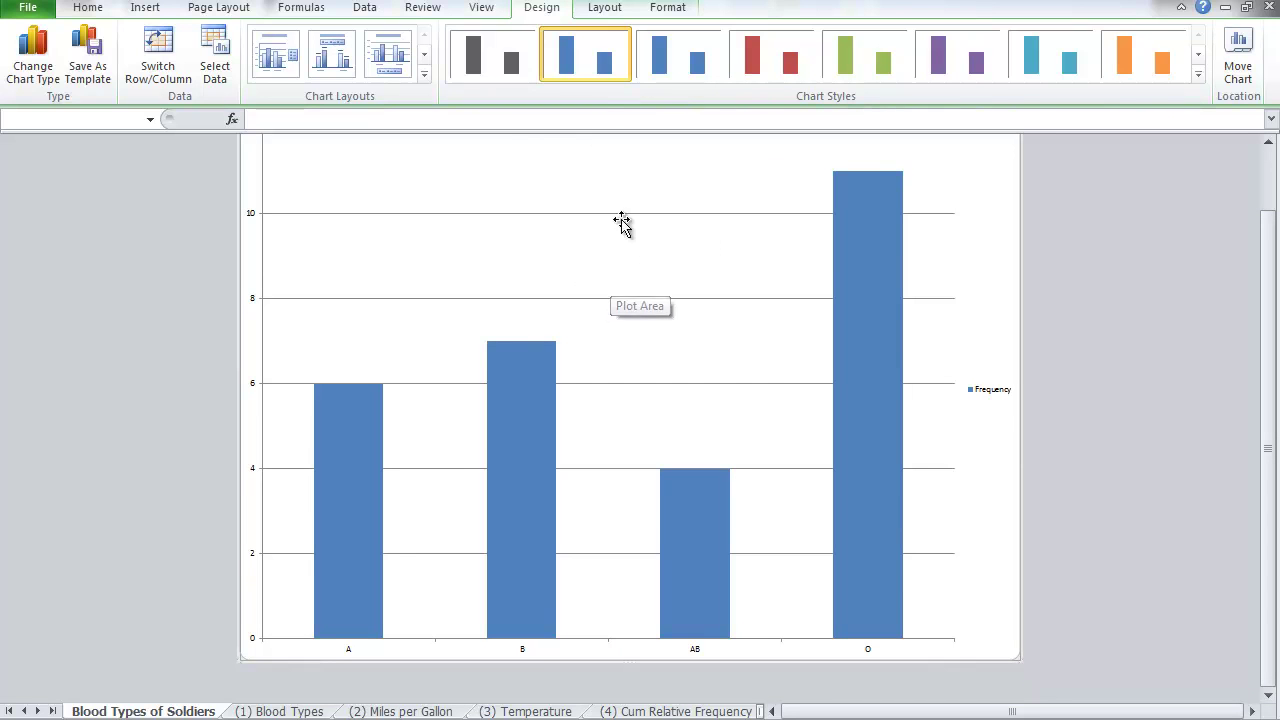
{"action": "left_click", "coordinate": [987, 395]}
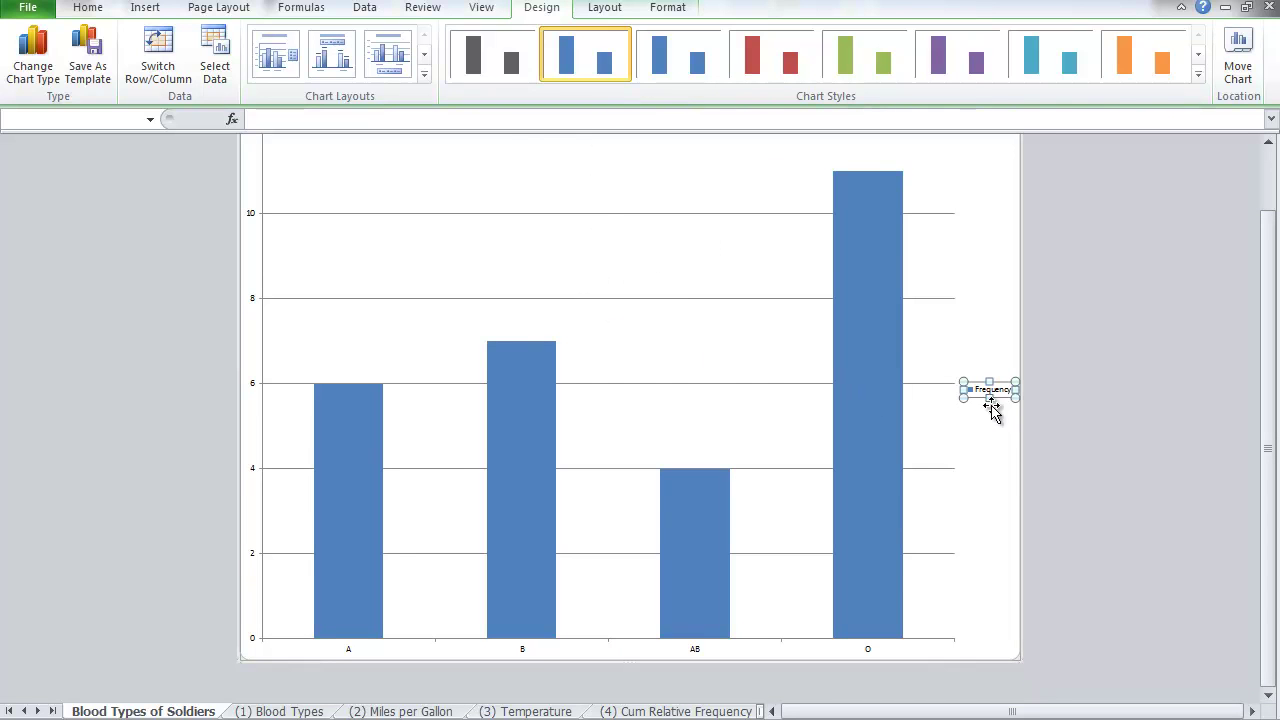
{"action": "key", "text": "Delete"}
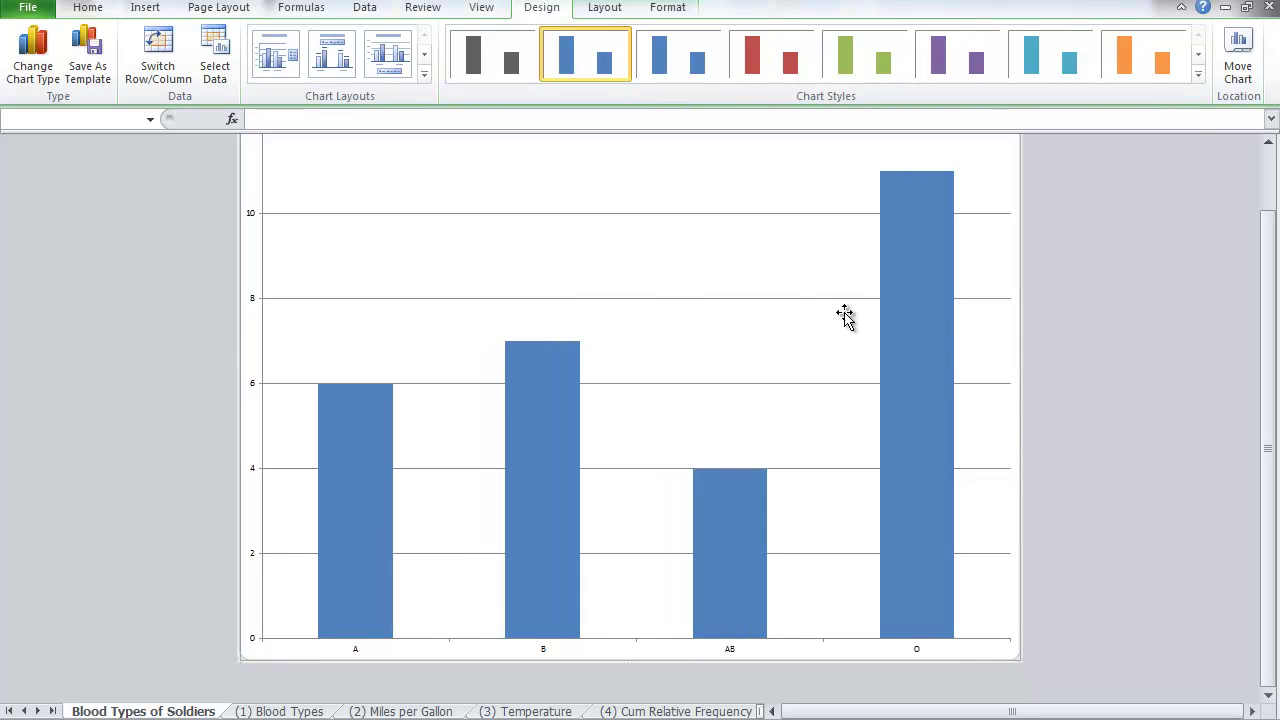
Delete the horizontal major gridlines from the chart
{"action": "left_click", "coordinate": [775, 299]}
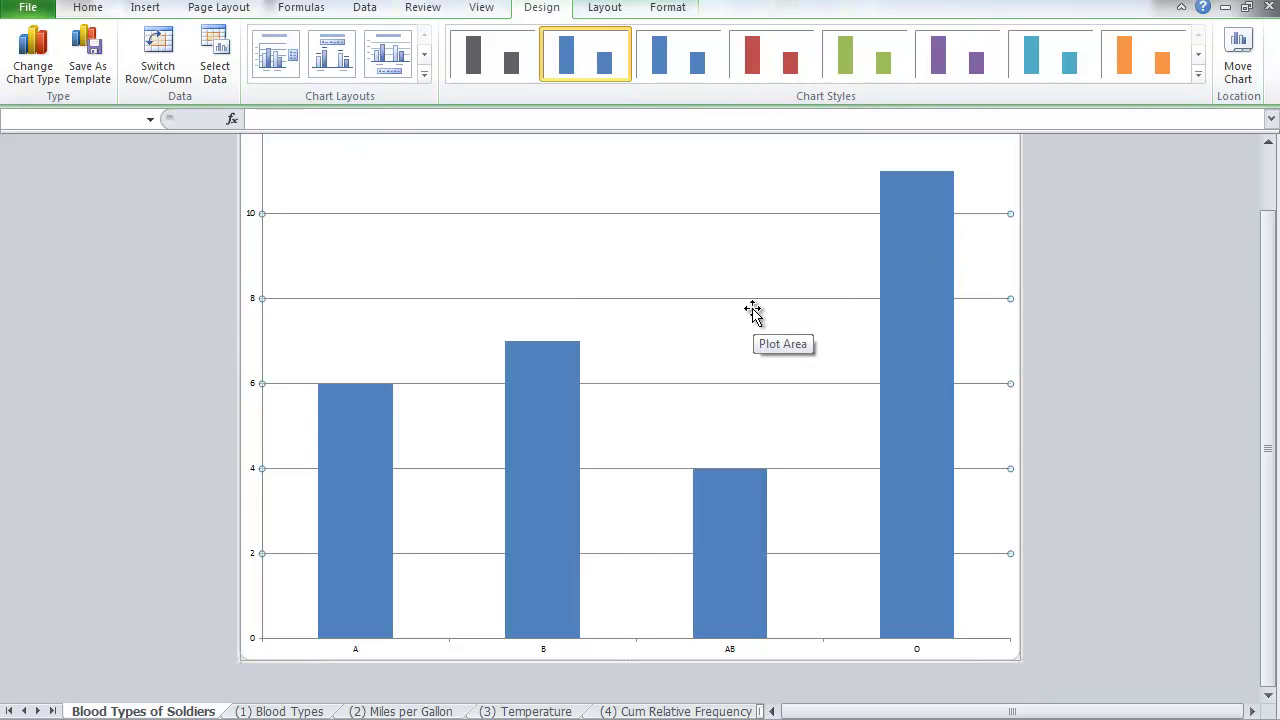
{"action": "key", "text": "Delete"}
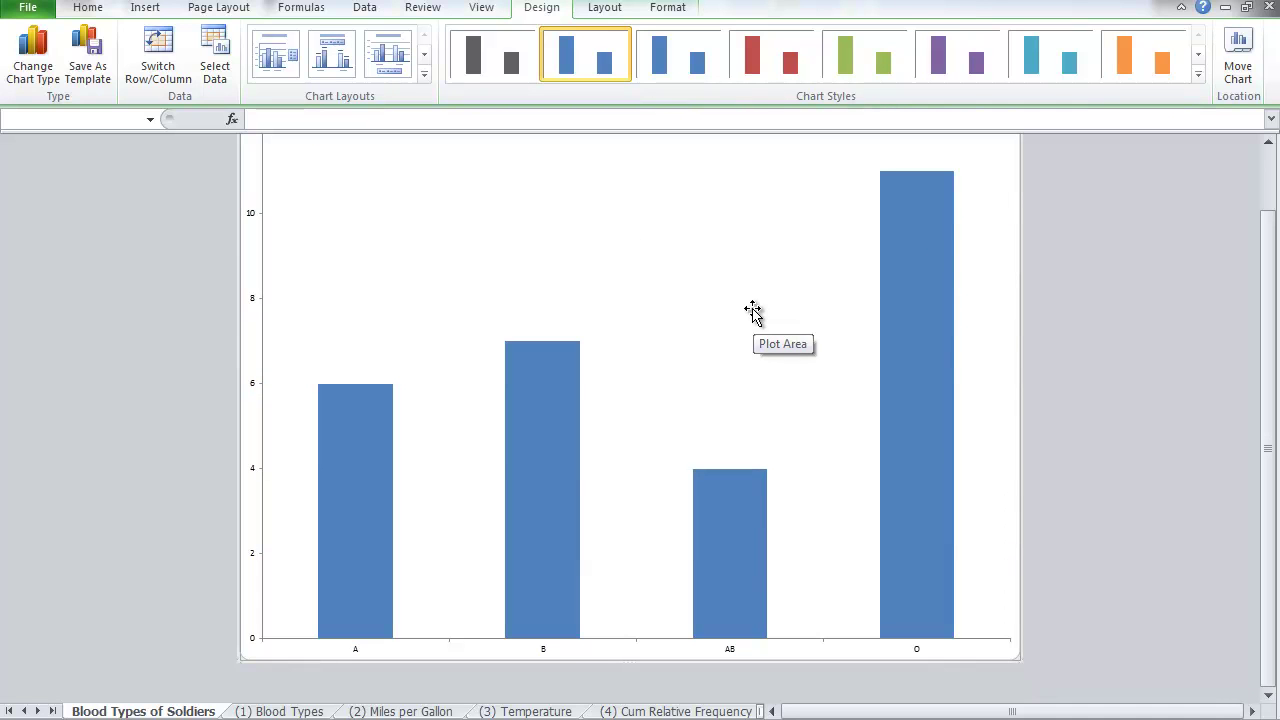
{"action": "mouse_move", "coordinate": [924, 278]}
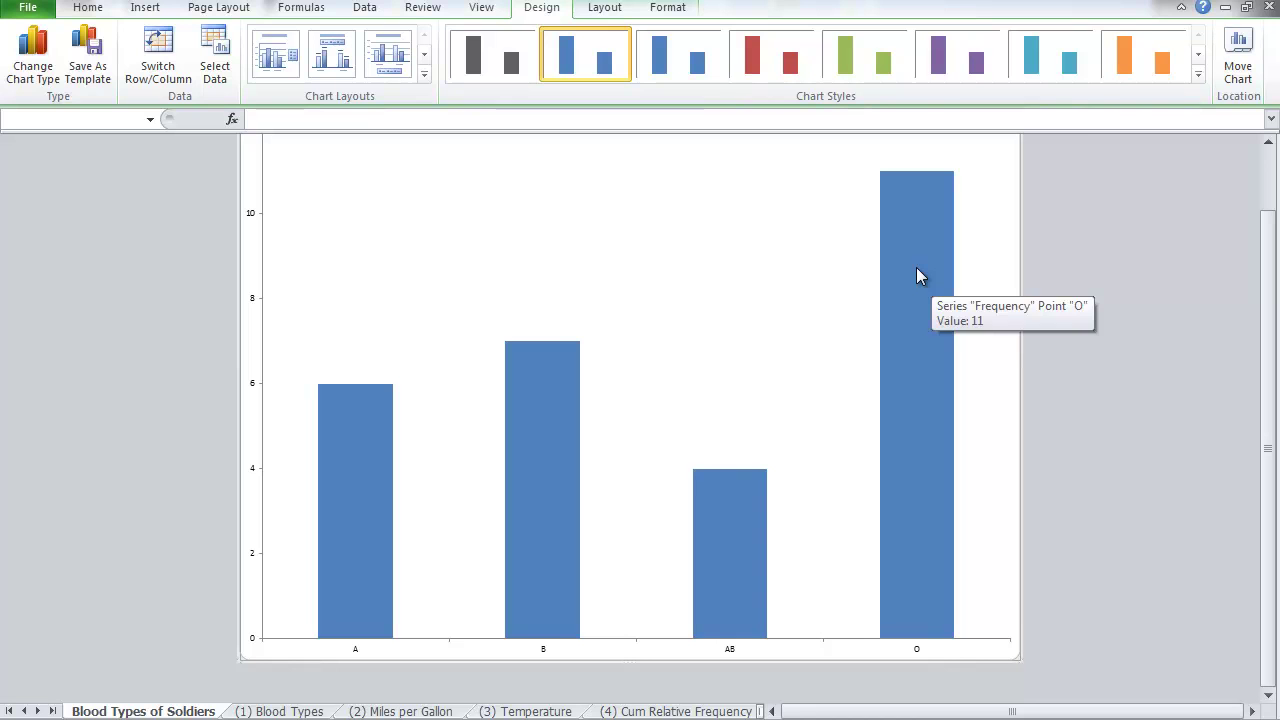
Turn on Vary colors by point so the A, B, AB and O bars are blue, red, green and purple
{"action": "right_click", "coordinate": [917, 268]}
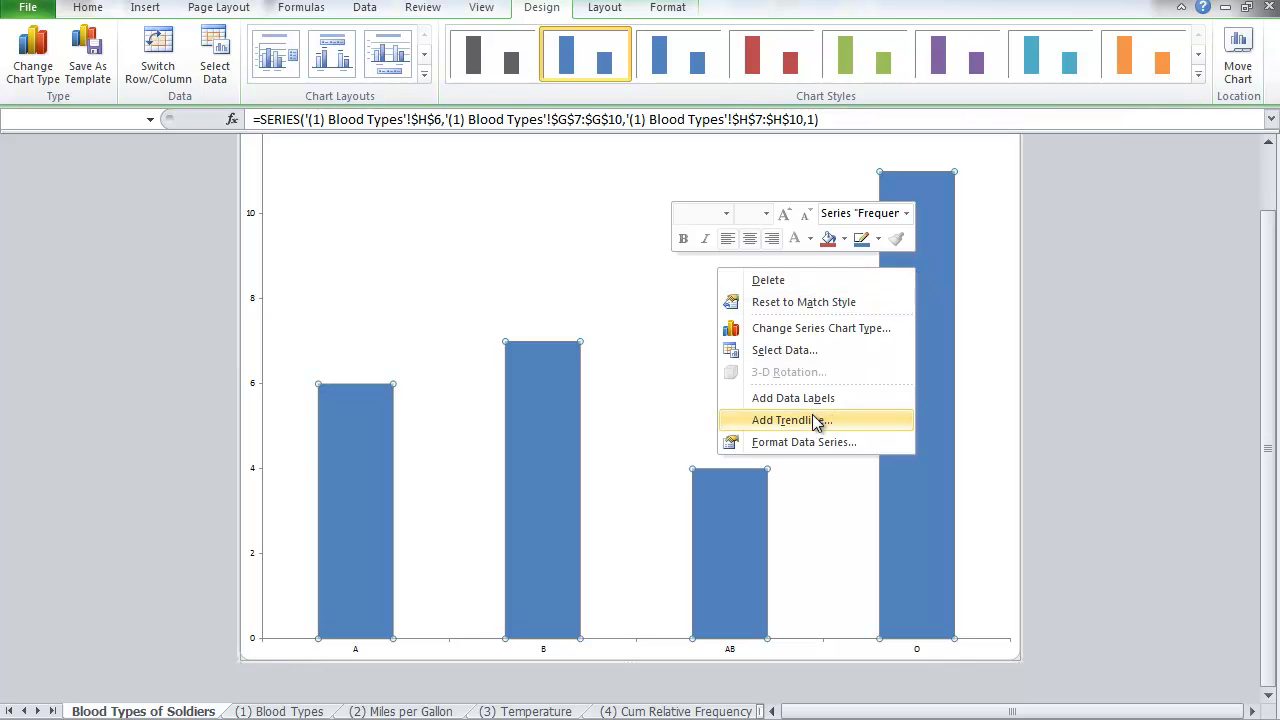
{"action": "left_click", "coordinate": [815, 450]}
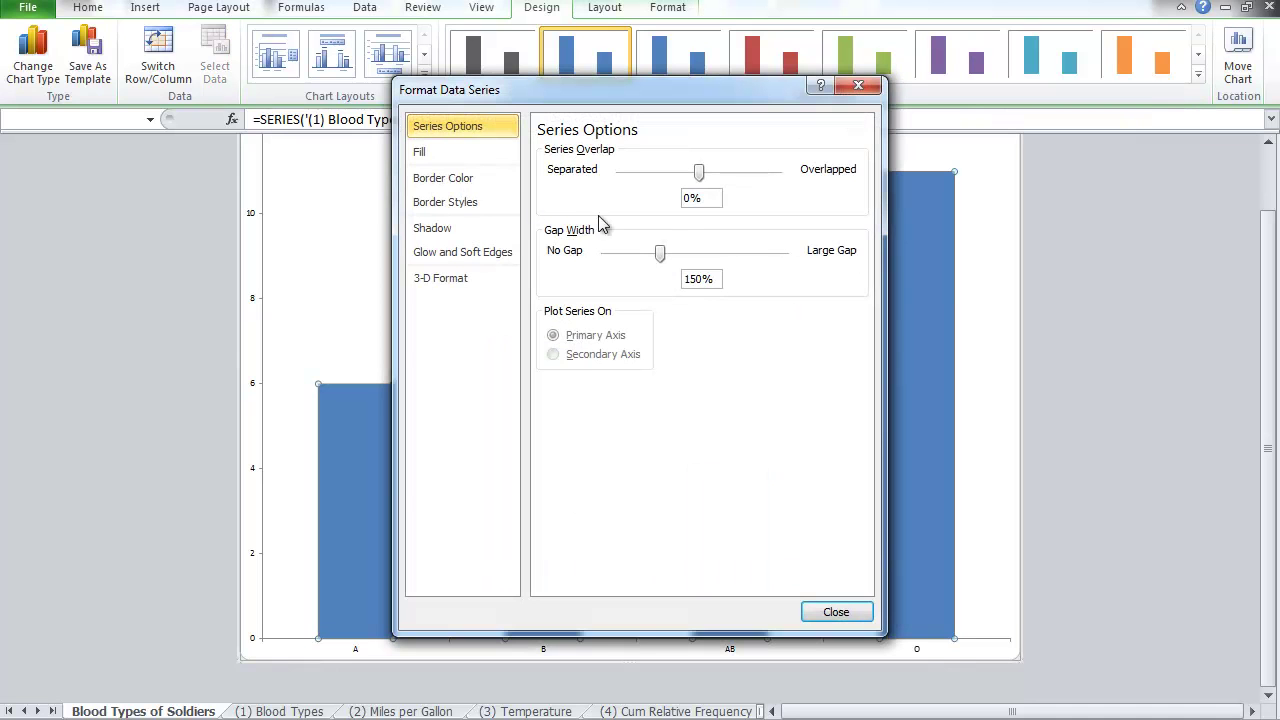
{"action": "left_click", "coordinate": [428, 152]}
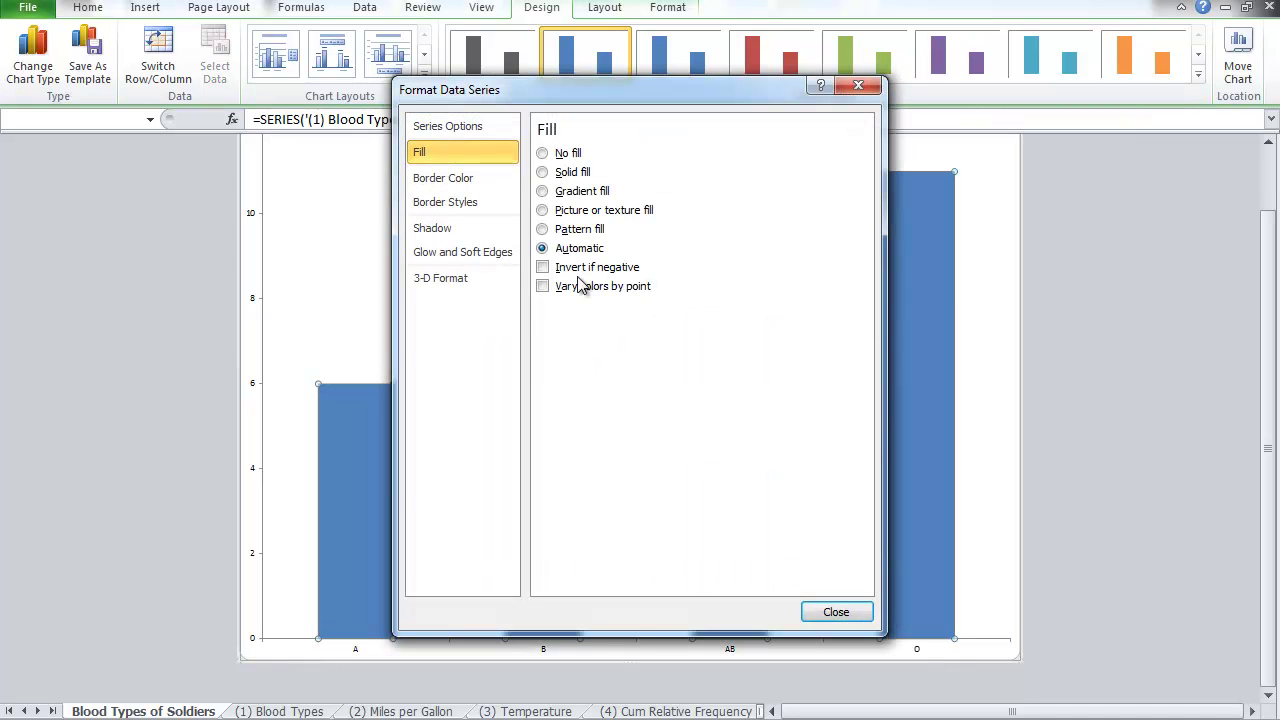
{"action": "left_click", "coordinate": [542, 286]}
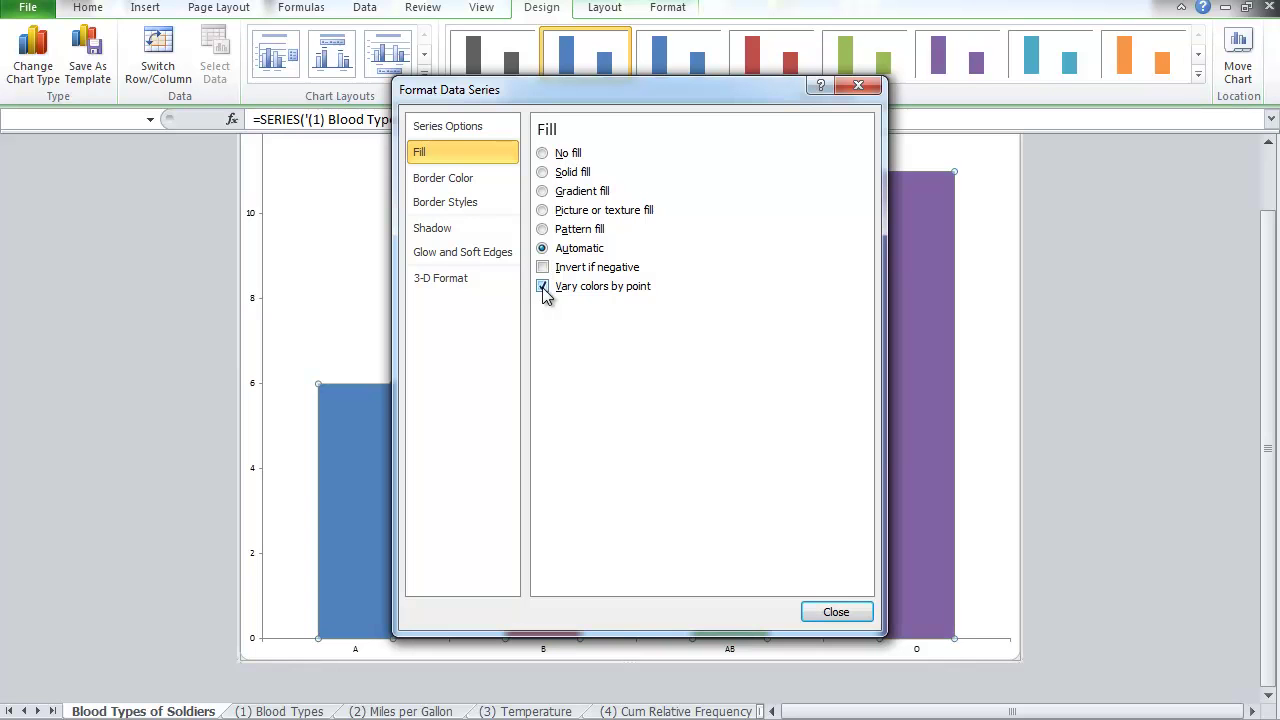
{"action": "left_click", "coordinate": [848, 610]}
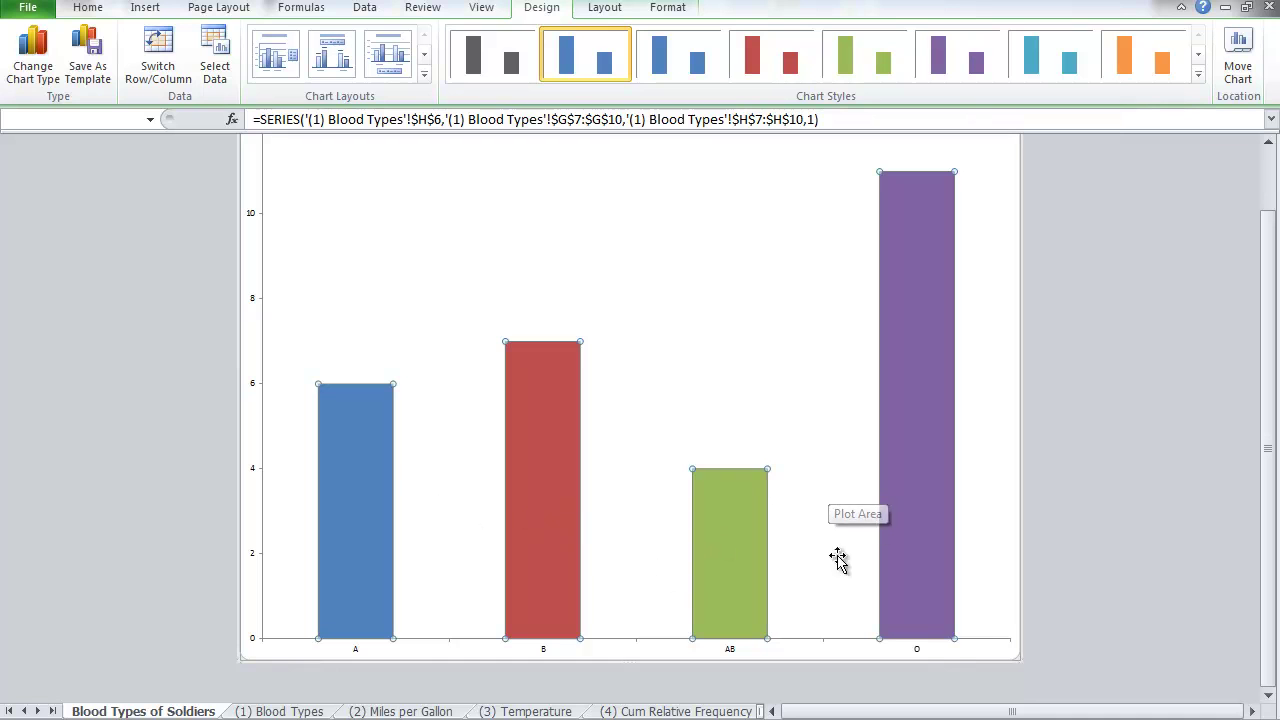
{"action": "left_click", "coordinate": [359, 653]}
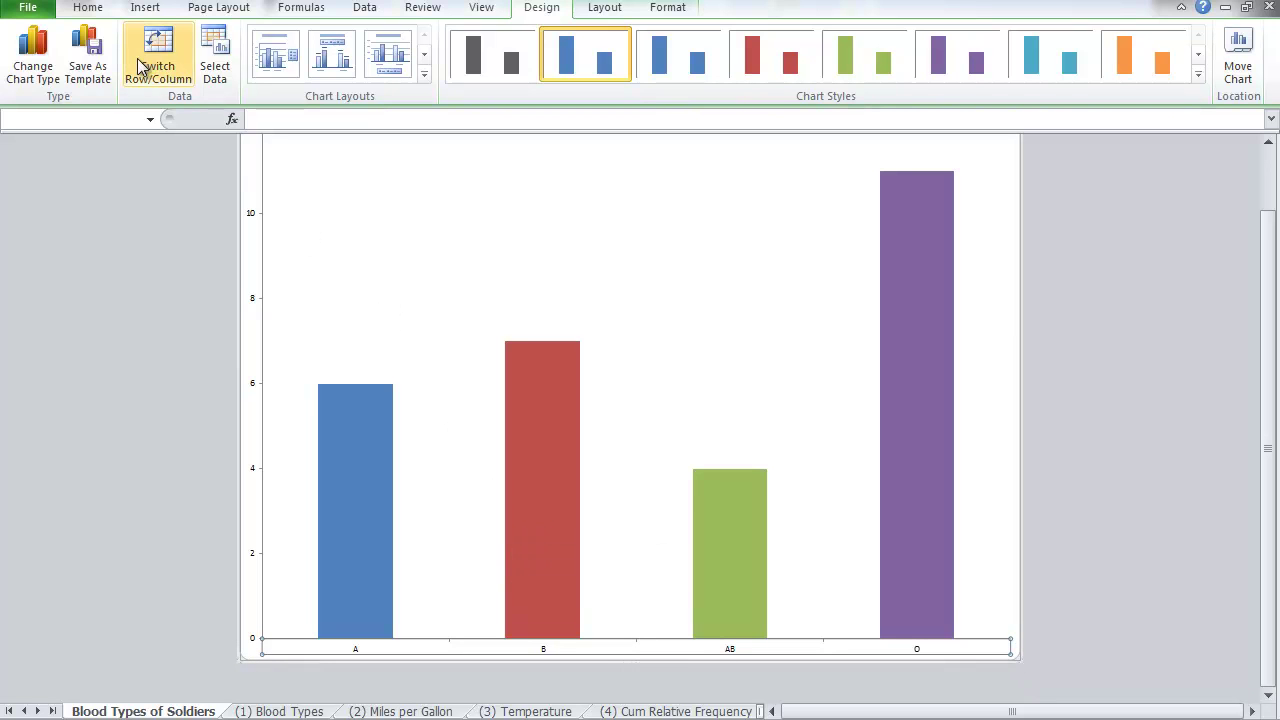
Grow the A, B, AB, O category axis labels to 24 pt
{"action": "left_click", "coordinate": [88, 9]}
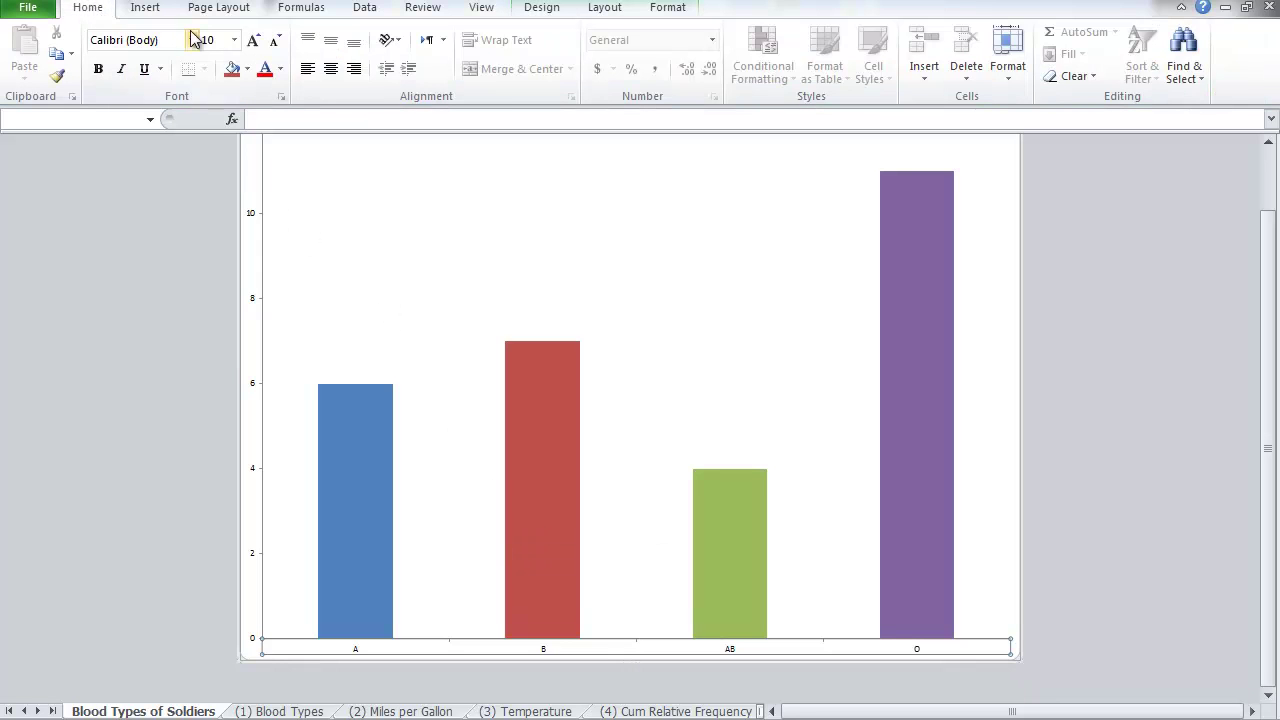
{"action": "left_click", "coordinate": [254, 42]}
{"action": "left_click", "coordinate": [254, 42]}
{"action": "left_click", "coordinate": [254, 42]}
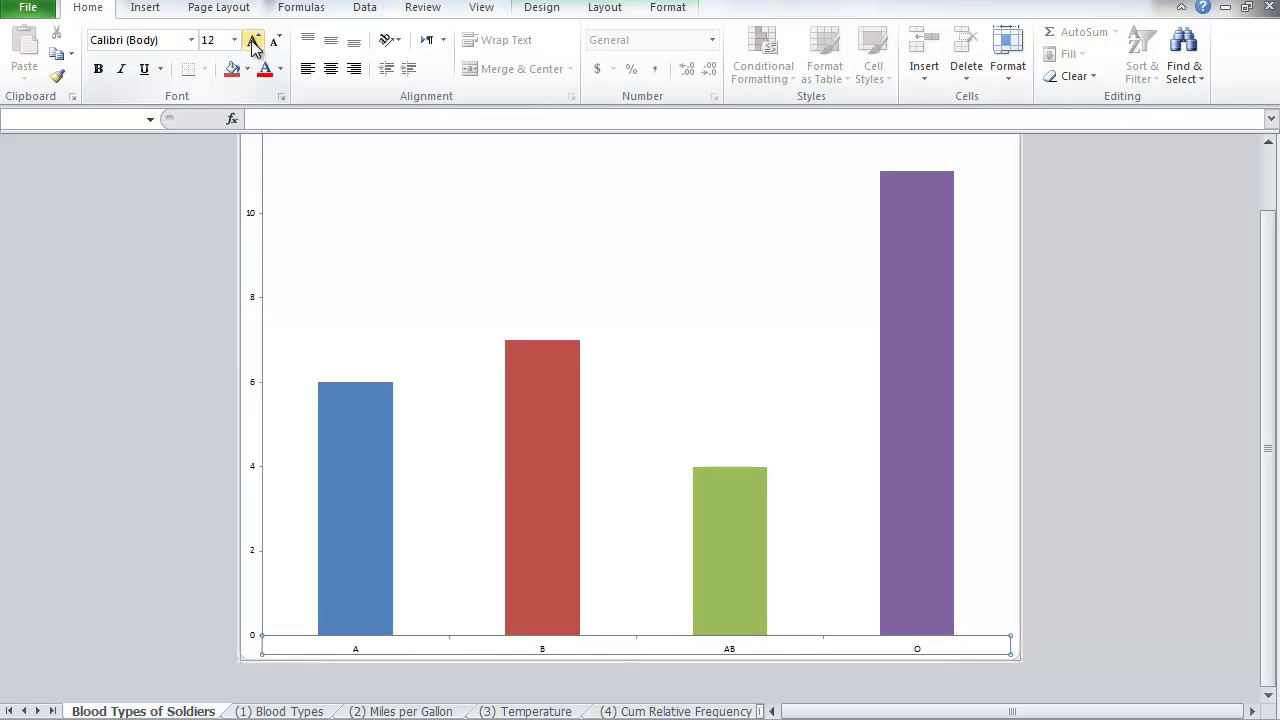
{"action": "left_click", "coordinate": [254, 42]}
{"action": "left_click", "coordinate": [254, 42]}
{"action": "left_click", "coordinate": [254, 42]}
{"action": "left_click", "coordinate": [254, 42]}
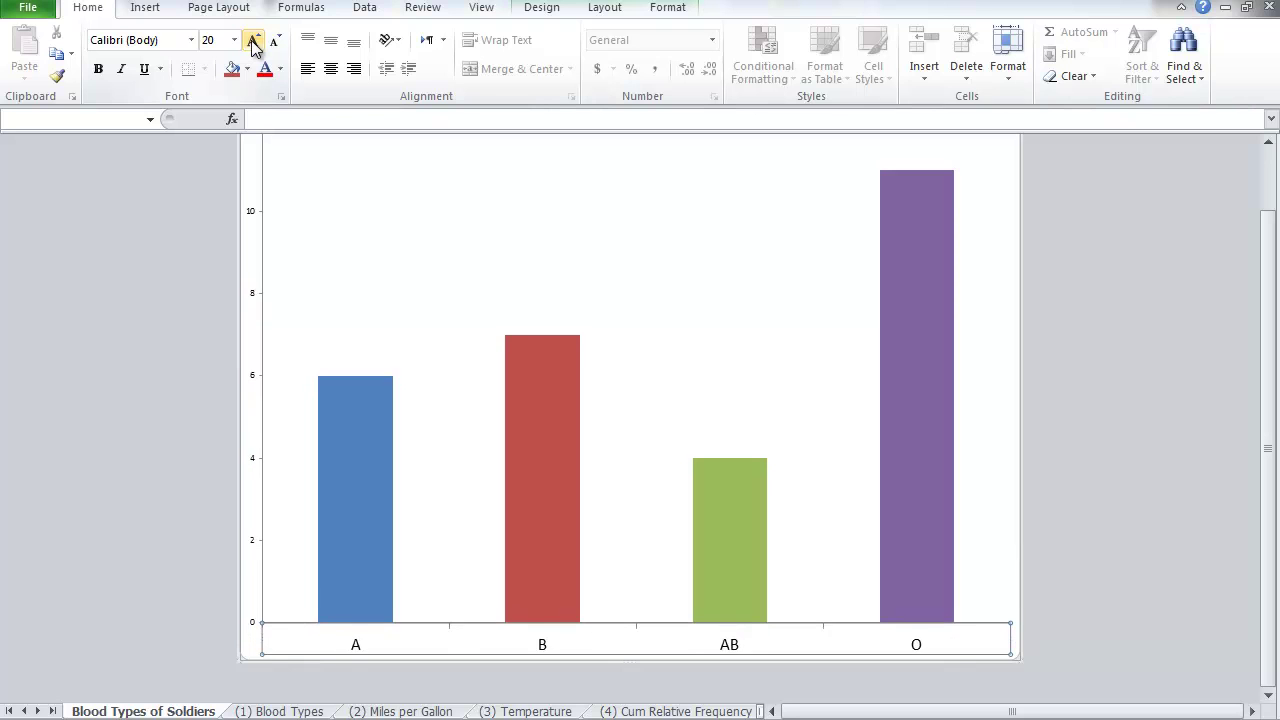
{"action": "left_click", "coordinate": [254, 42]}
{"action": "left_click", "coordinate": [254, 42]}
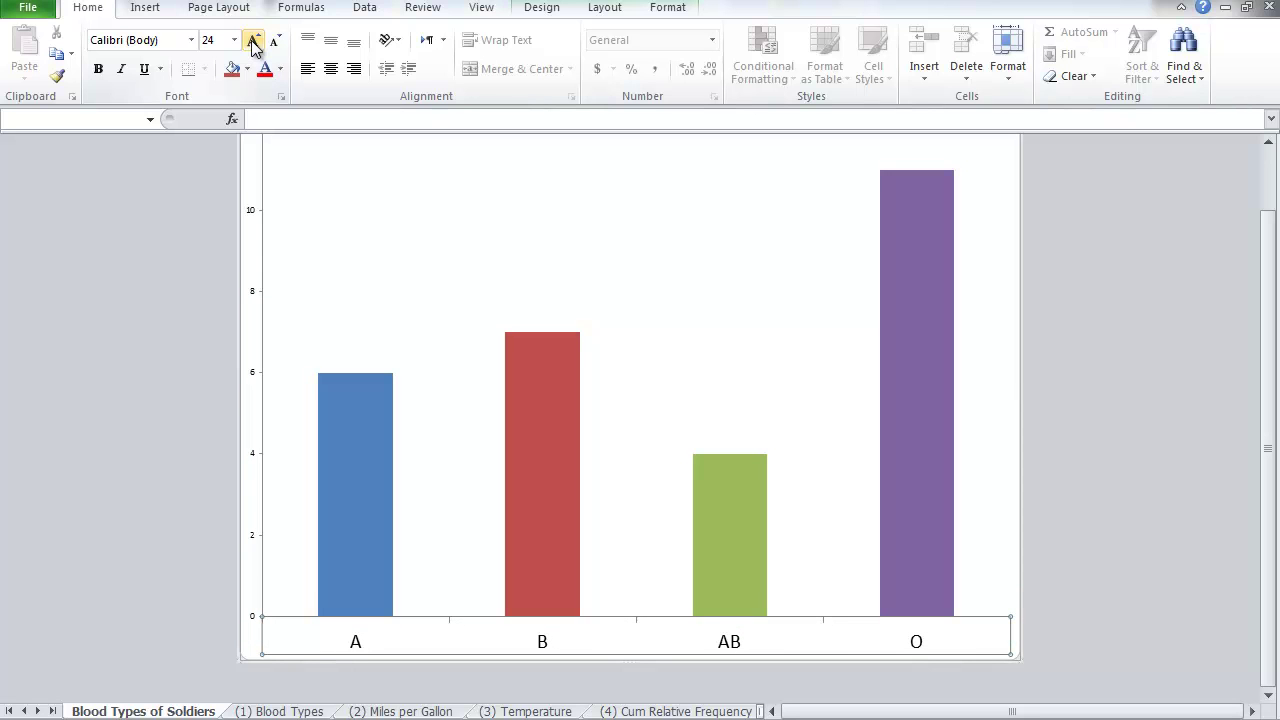
Grow the 0–12 vertical value axis numbers to 24 pt
{"action": "left_click", "coordinate": [253, 210]}
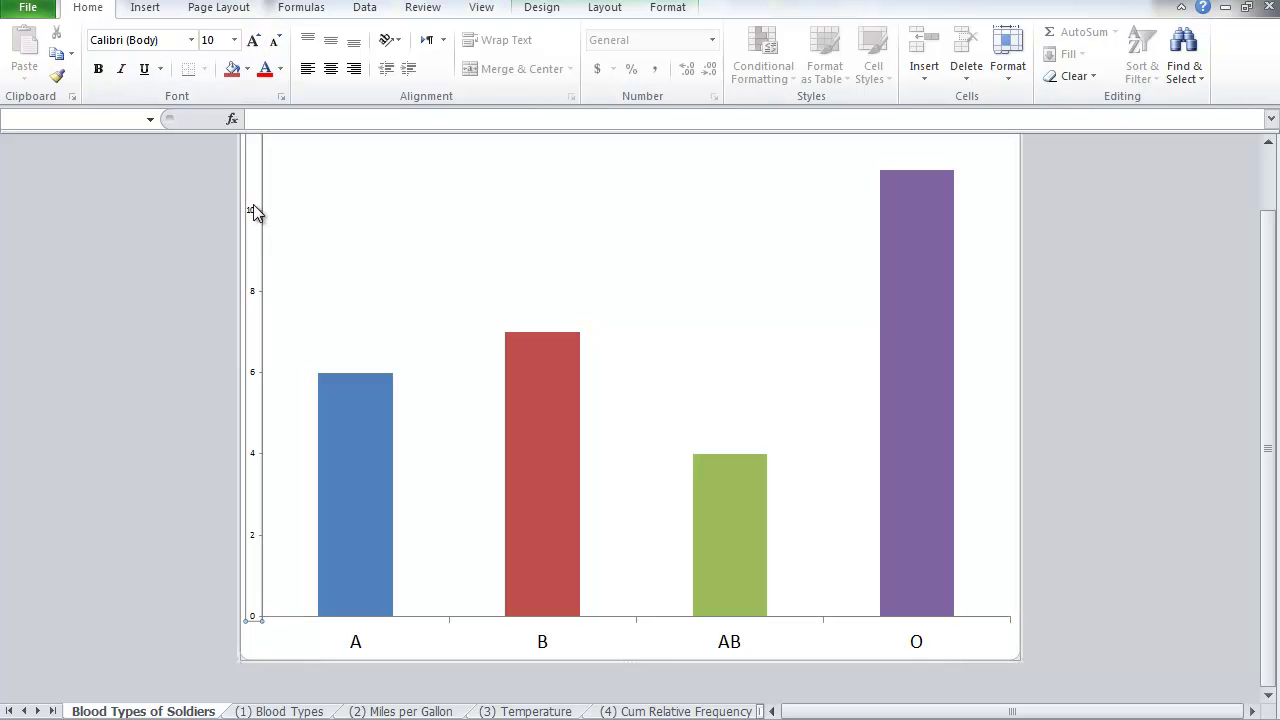
{"action": "left_click", "coordinate": [254, 41]}
{"action": "left_click", "coordinate": [254, 41]}
{"action": "left_click", "coordinate": [254, 41]}
{"action": "left_click", "coordinate": [254, 41]}
{"action": "left_click", "coordinate": [254, 41]}
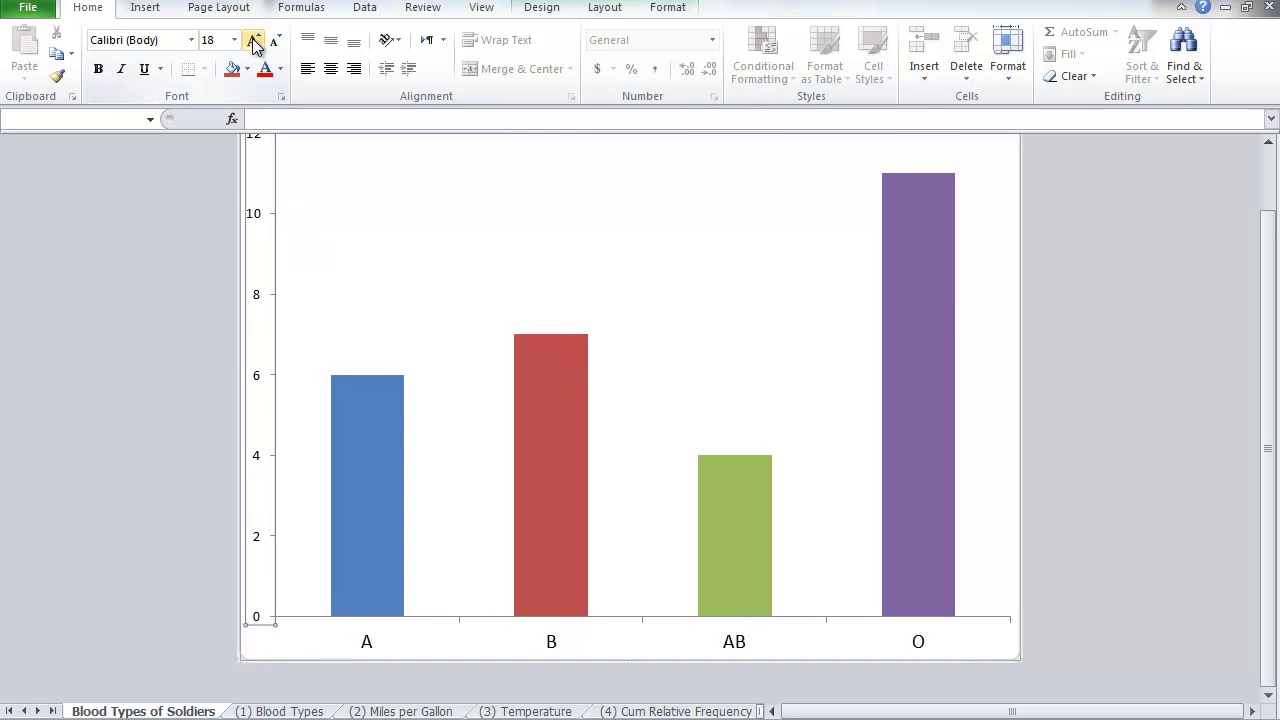
{"action": "left_click", "coordinate": [254, 41]}
{"action": "left_click", "coordinate": [254, 41]}
{"action": "left_click", "coordinate": [254, 41]}
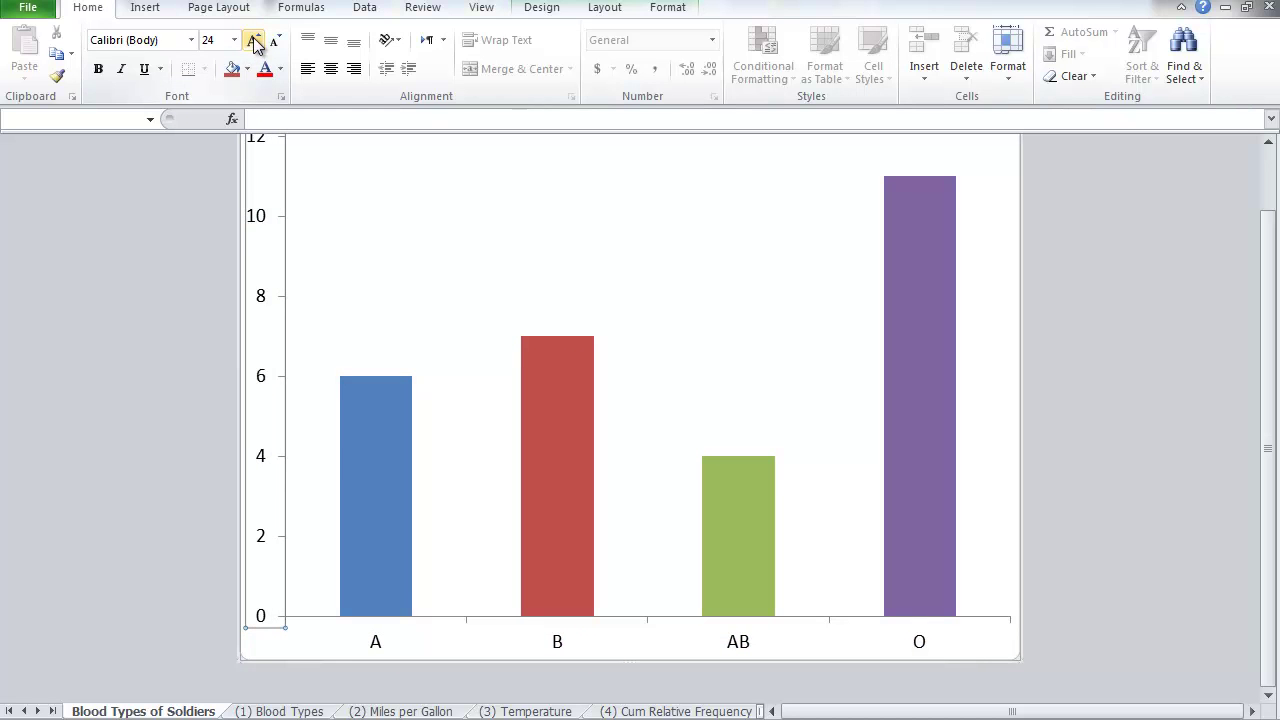
Add a 'Blood Type' axis title below the horizontal axis
{"action": "left_click", "coordinate": [604, 8]}
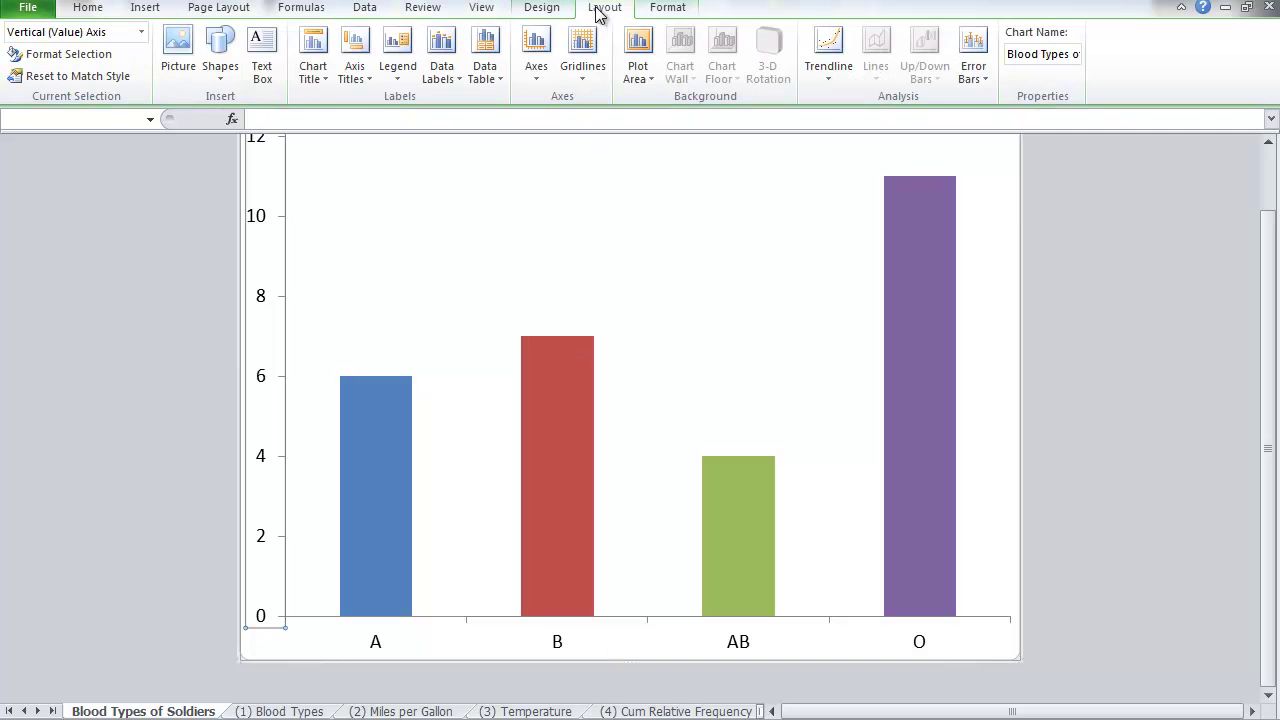
{"action": "left_click", "coordinate": [363, 77]}
{"action": "mouse_move", "coordinate": [342, 108]}
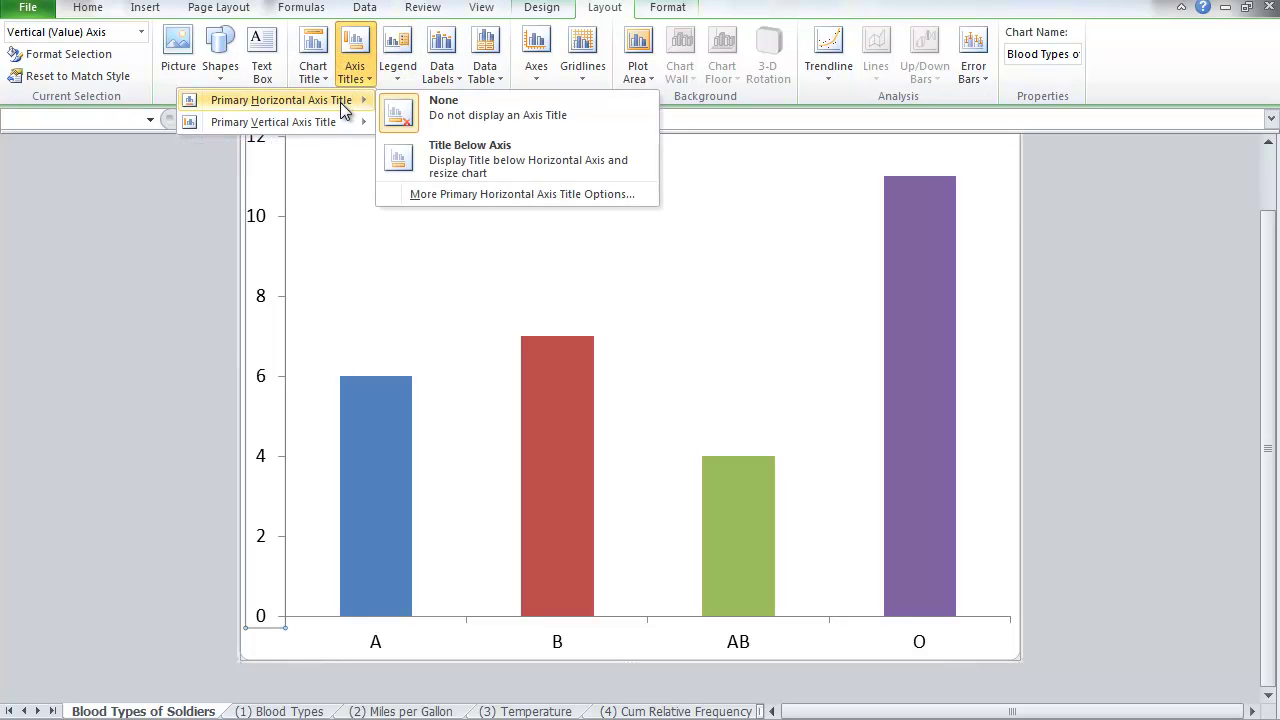
{"action": "left_click", "coordinate": [463, 170]}
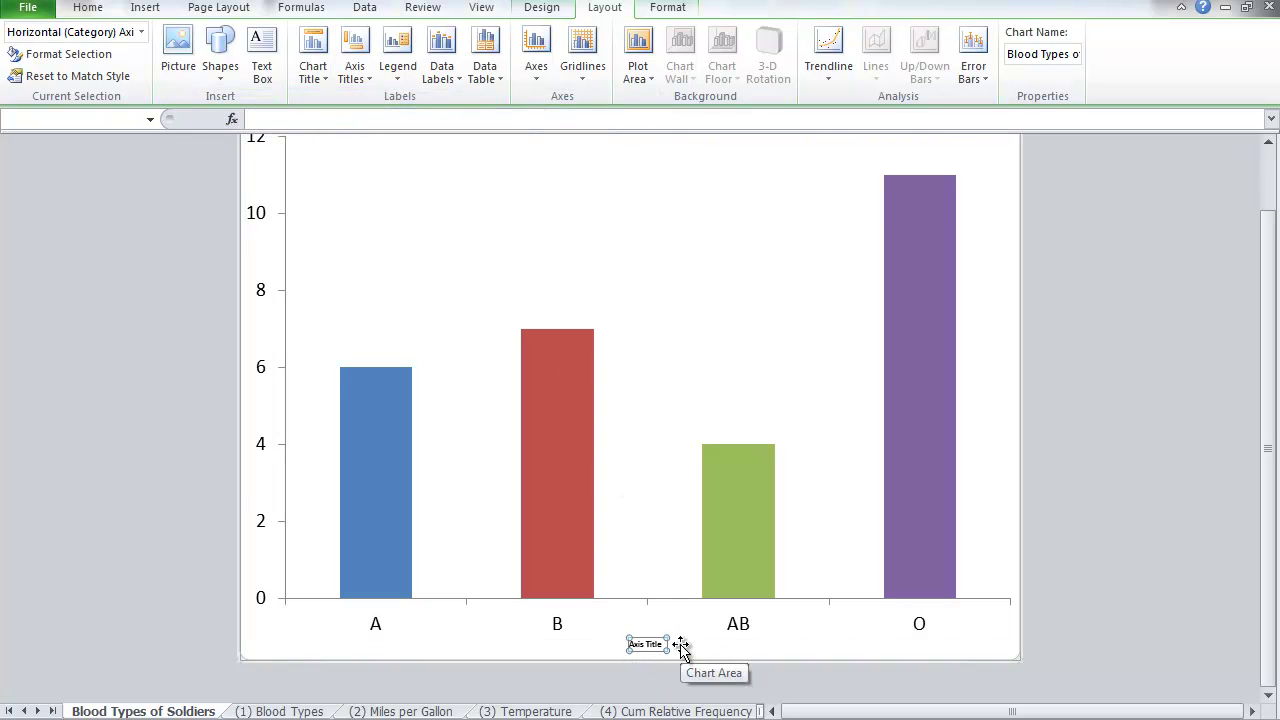
{"action": "type", "text": "Blood Type"}
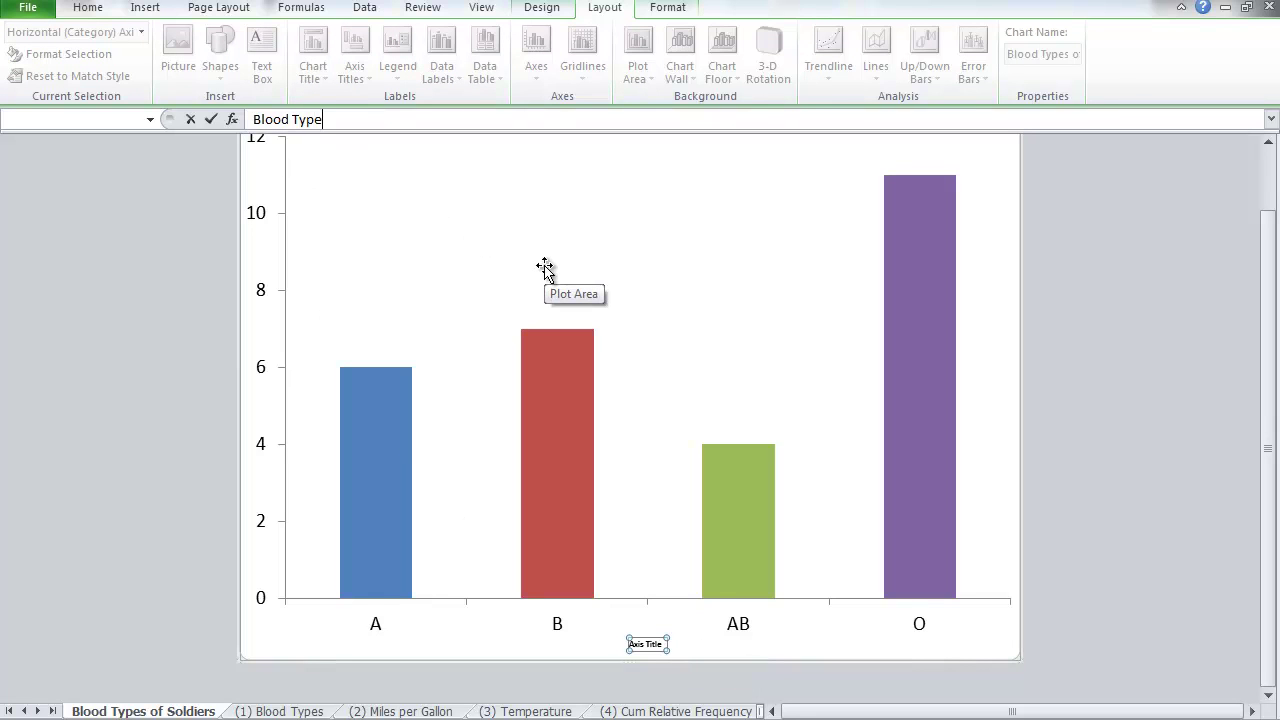
{"action": "key", "text": "Return"}
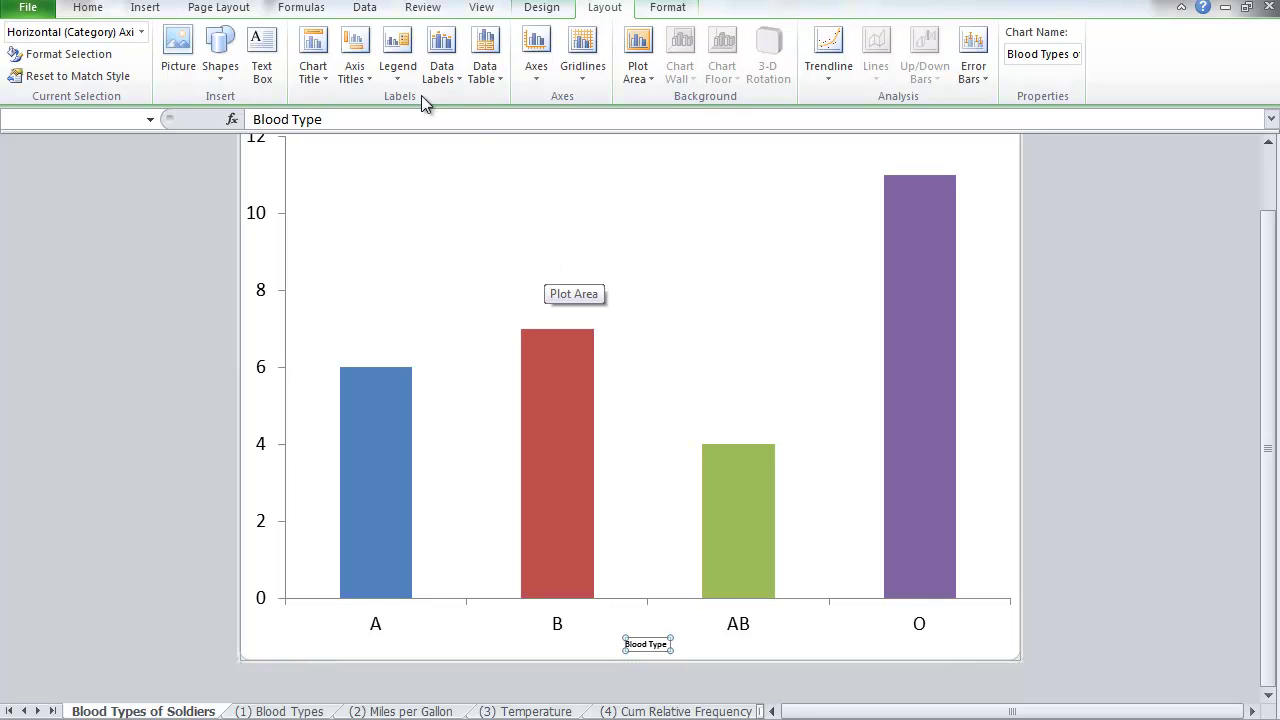
Add a rotated vertical axis title reading 'Frequency' beside the 0–12 scale
{"action": "left_click", "coordinate": [366, 78]}
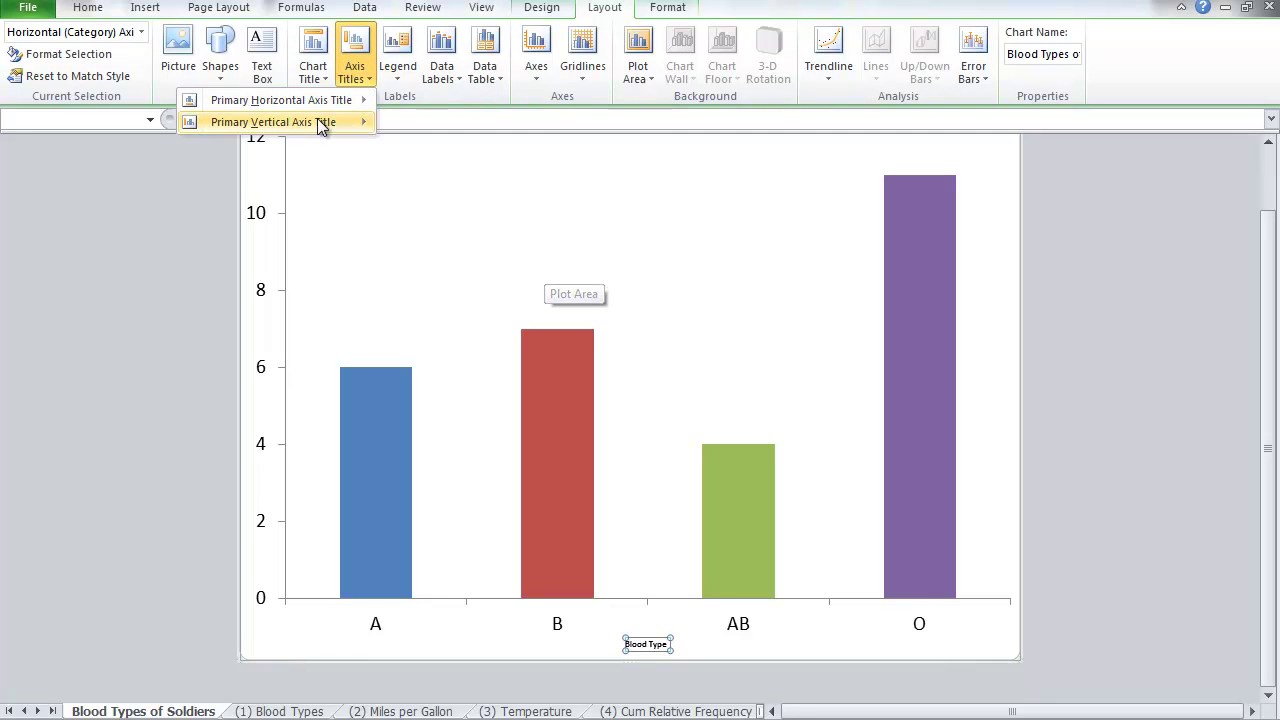
{"action": "mouse_move", "coordinate": [308, 131]}
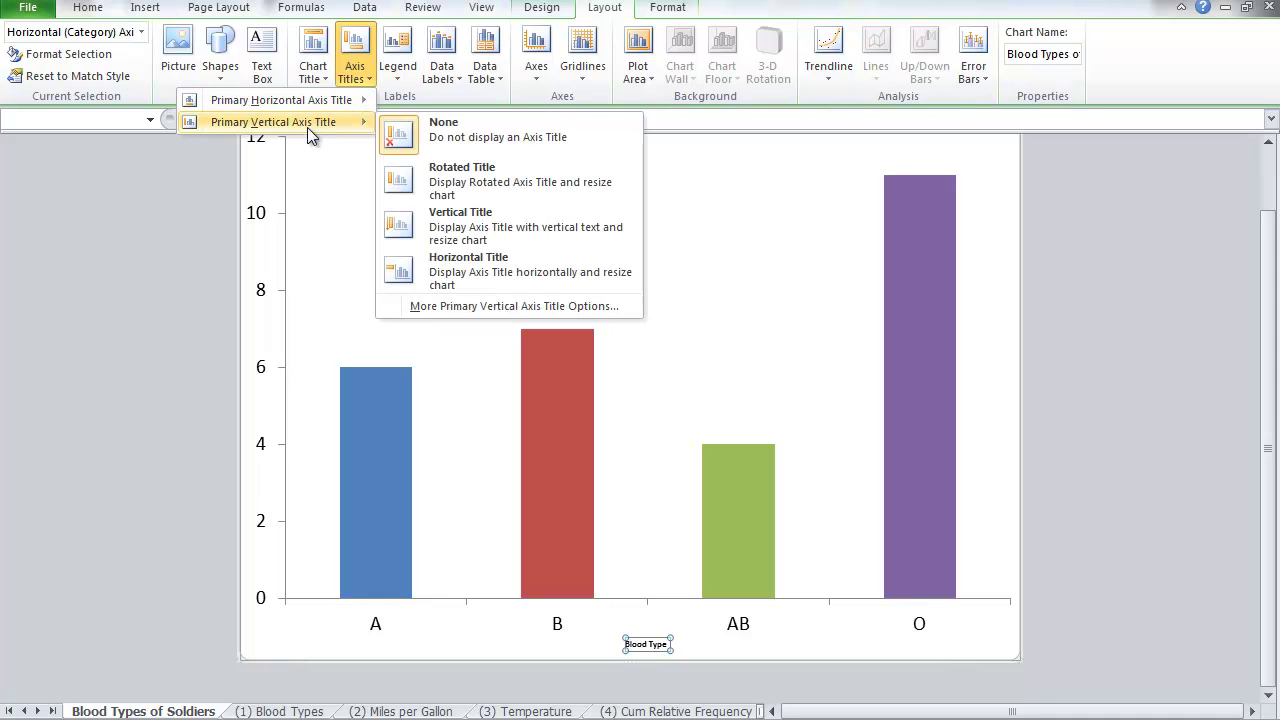
{"action": "left_click", "coordinate": [461, 192]}
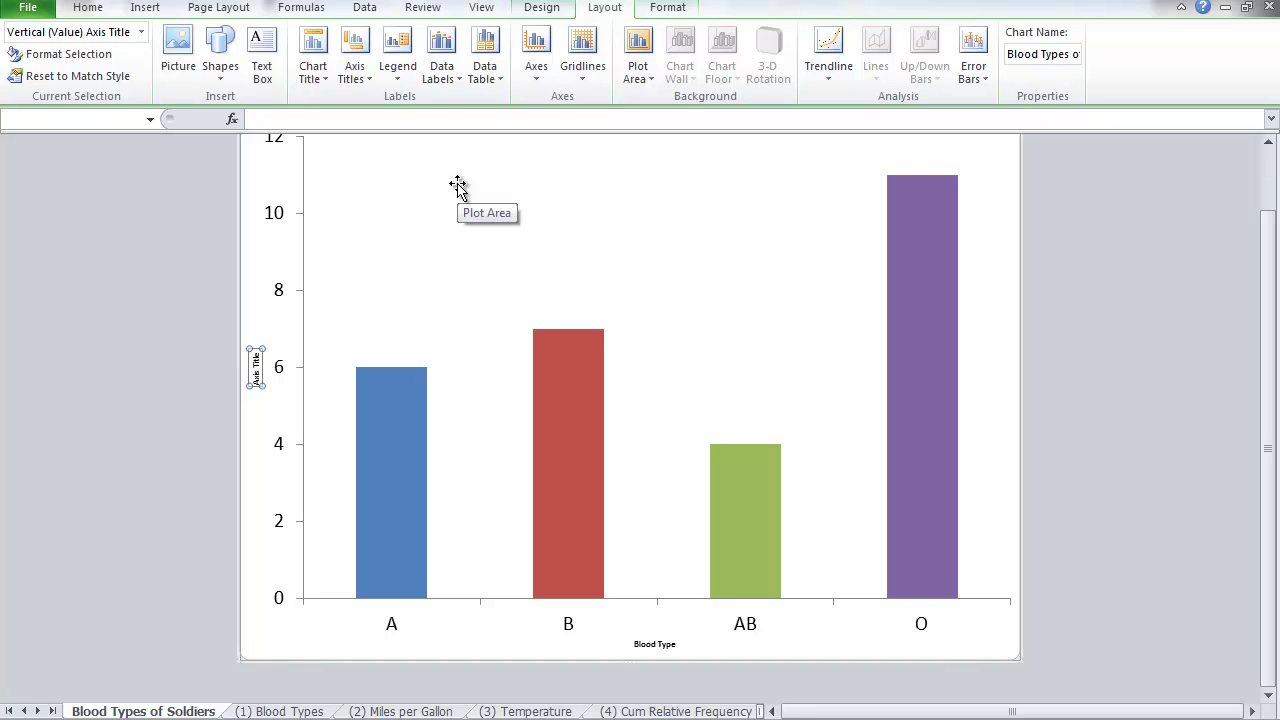
{"action": "type", "text": "Frequency"}
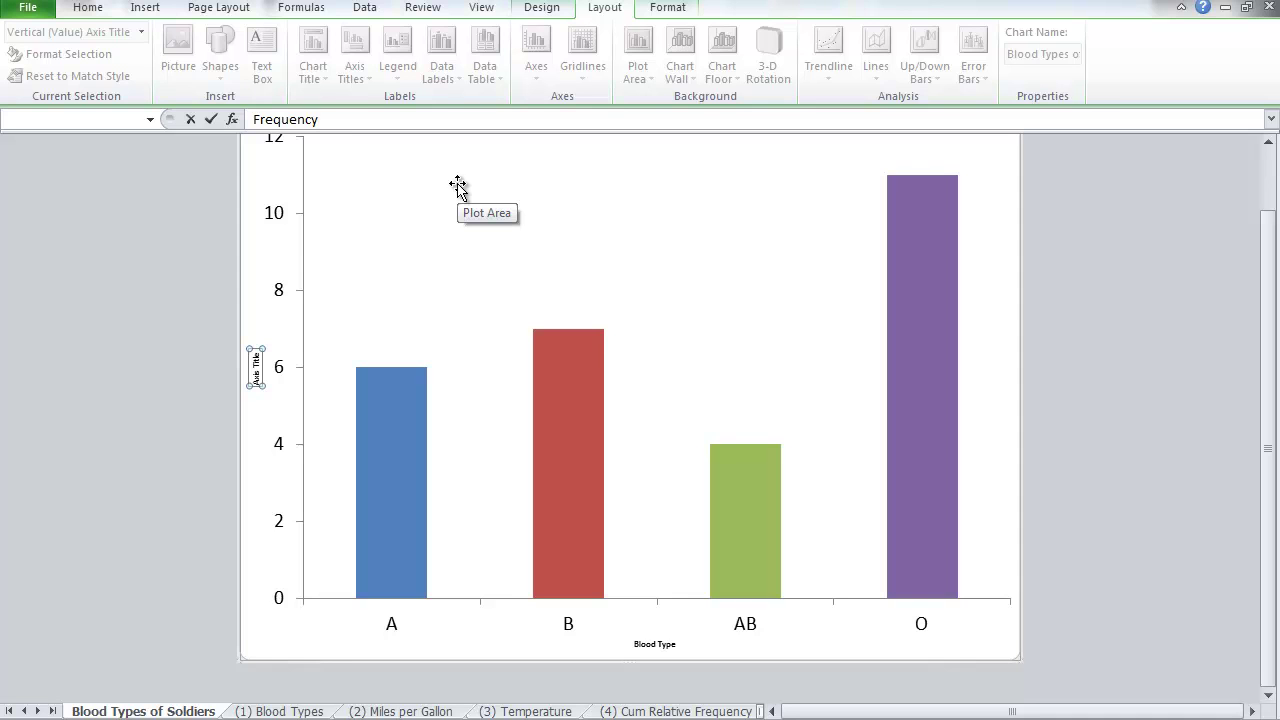
{"action": "key", "text": "Return"}
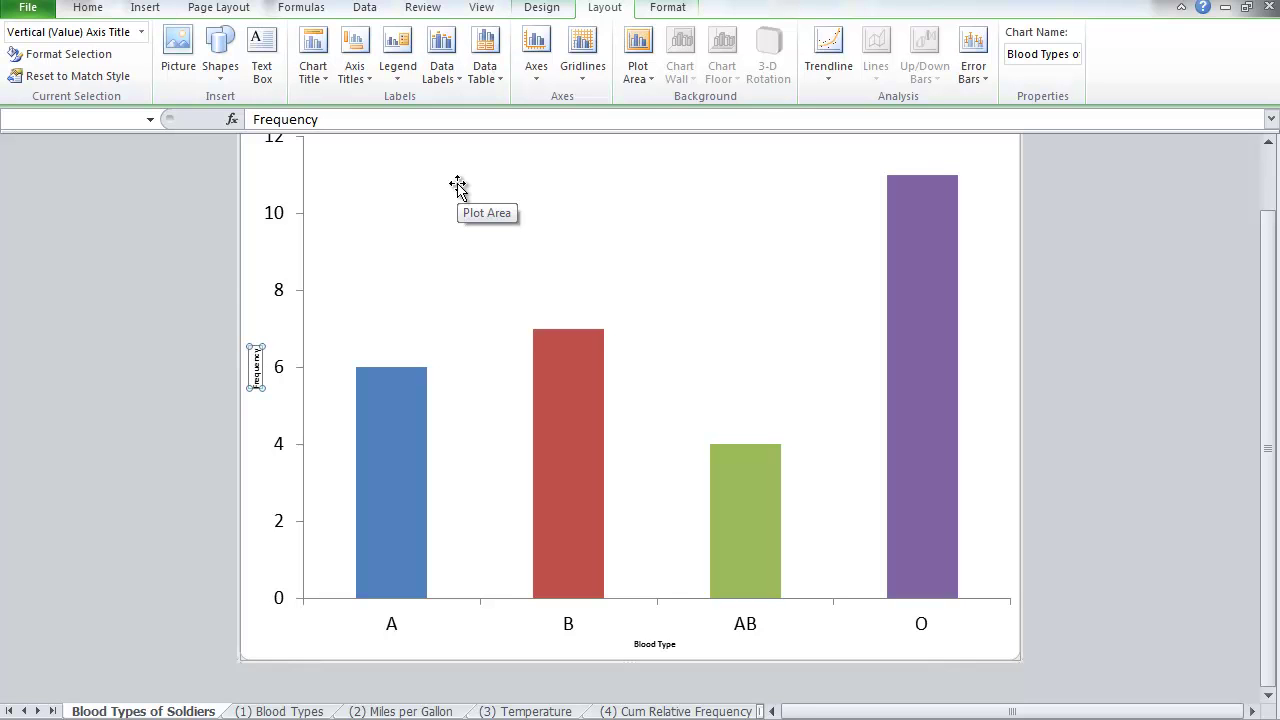
Enlarge the Frequency axis title to 32 pt
{"action": "left_click", "coordinate": [88, 8]}
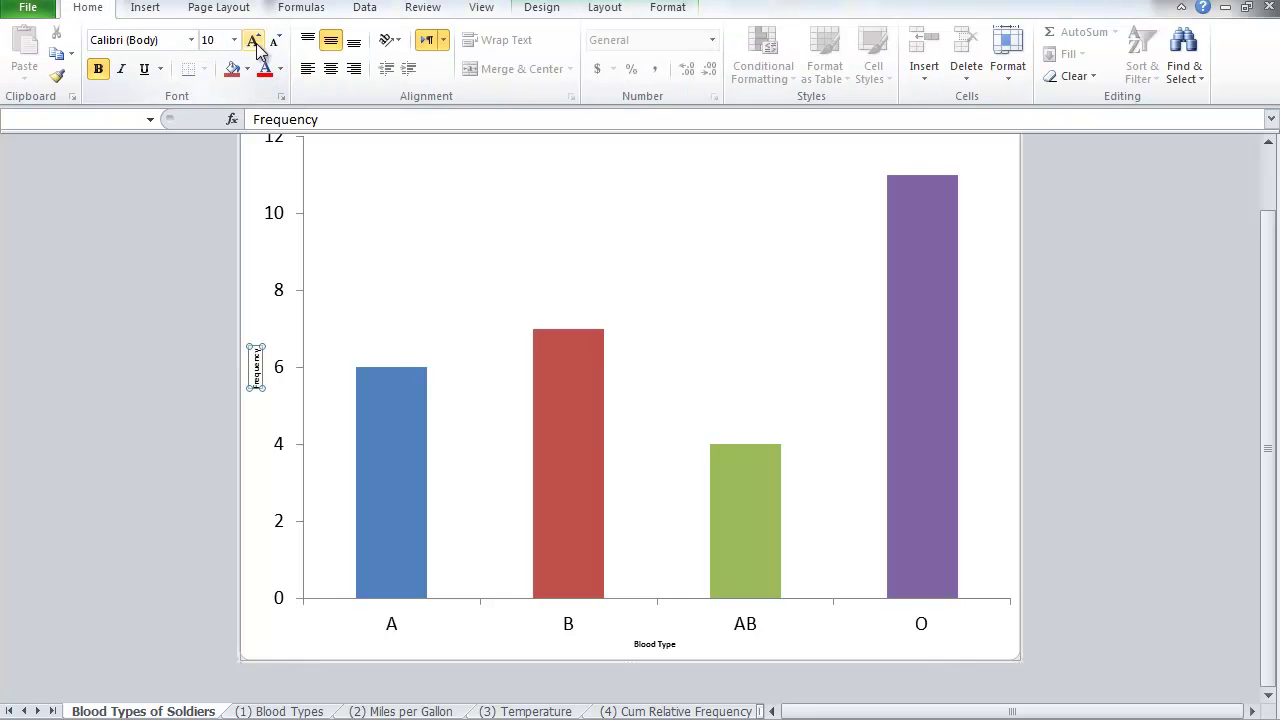
{"action": "left_click", "coordinate": [254, 40]}
{"action": "left_click", "coordinate": [254, 40]}
{"action": "left_click", "coordinate": [254, 40]}
{"action": "left_click", "coordinate": [254, 40]}
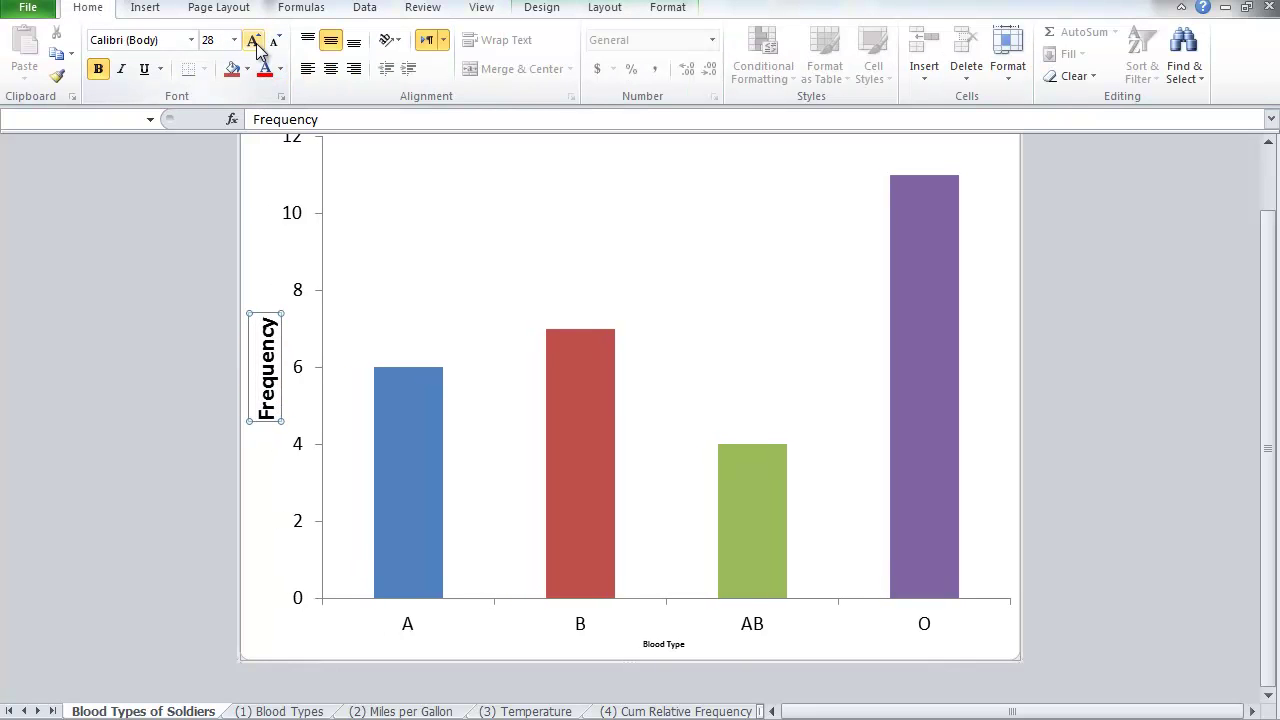
{"action": "left_click", "coordinate": [254, 40]}
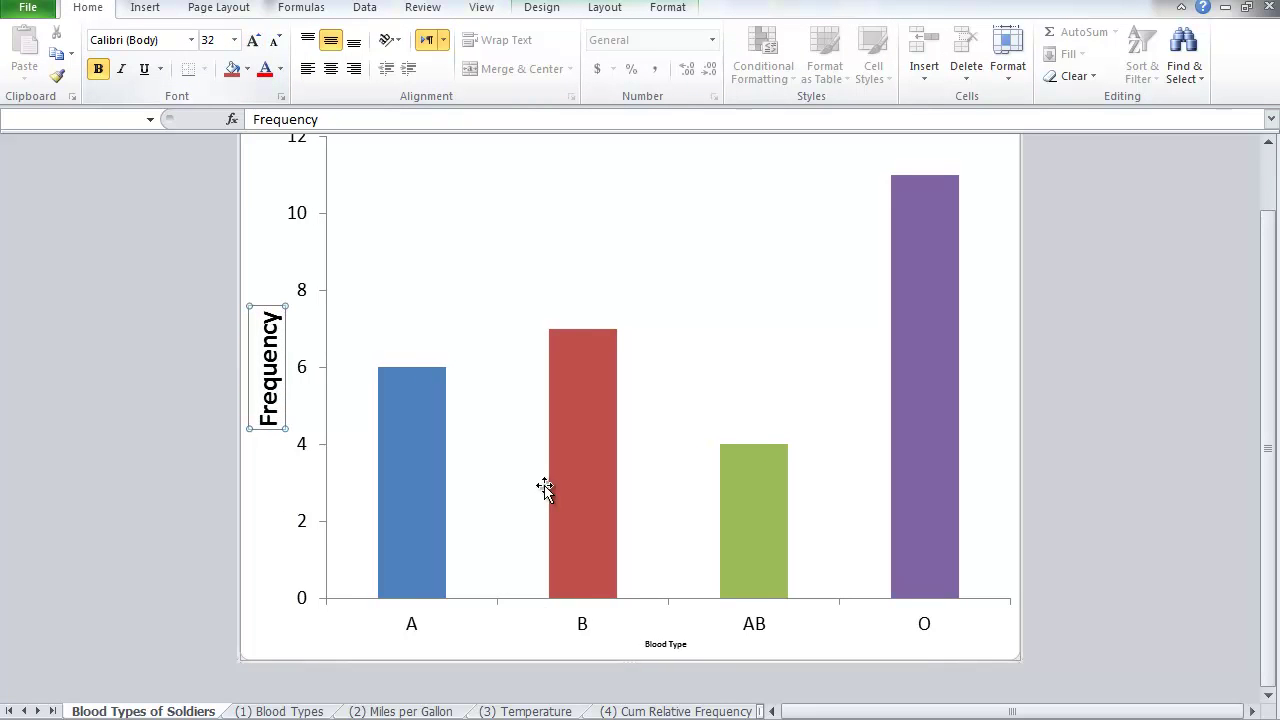
Enlarge the Blood Type axis title to 24 pt
{"action": "left_click", "coordinate": [669, 648]}
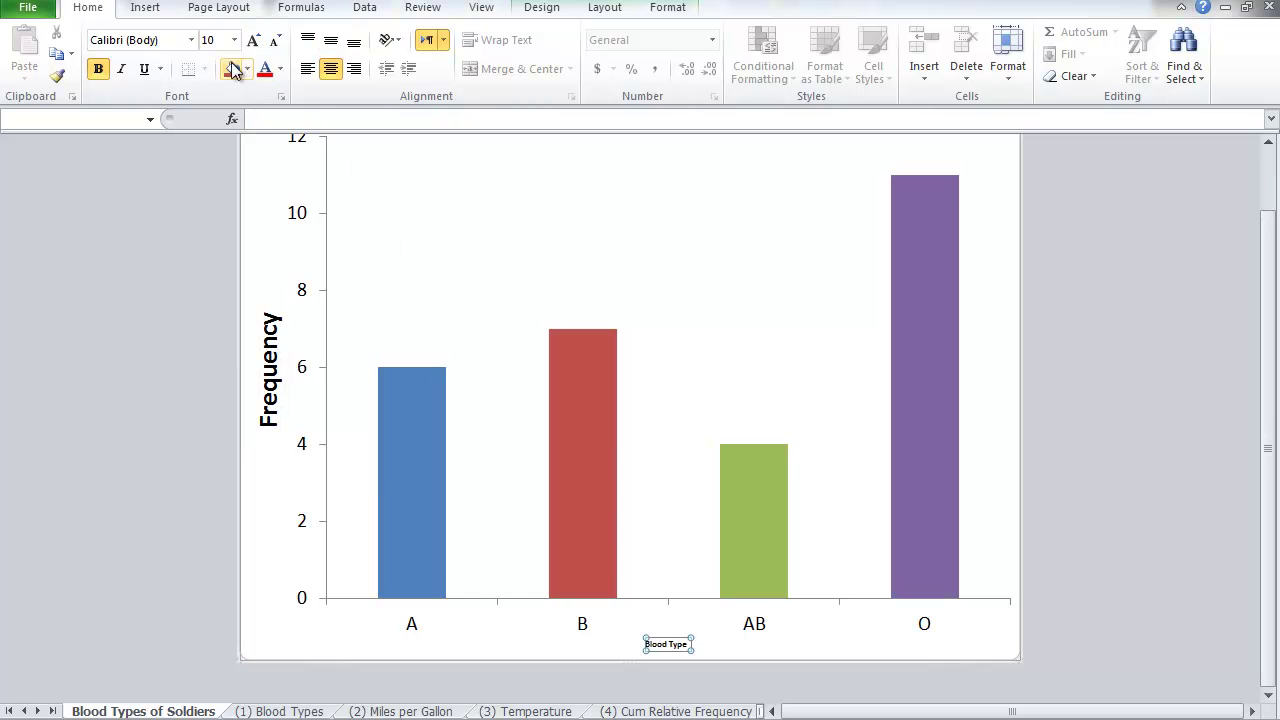
{"action": "left_click", "coordinate": [254, 40]}
{"action": "left_click", "coordinate": [254, 40]}
{"action": "left_click", "coordinate": [254, 40]}
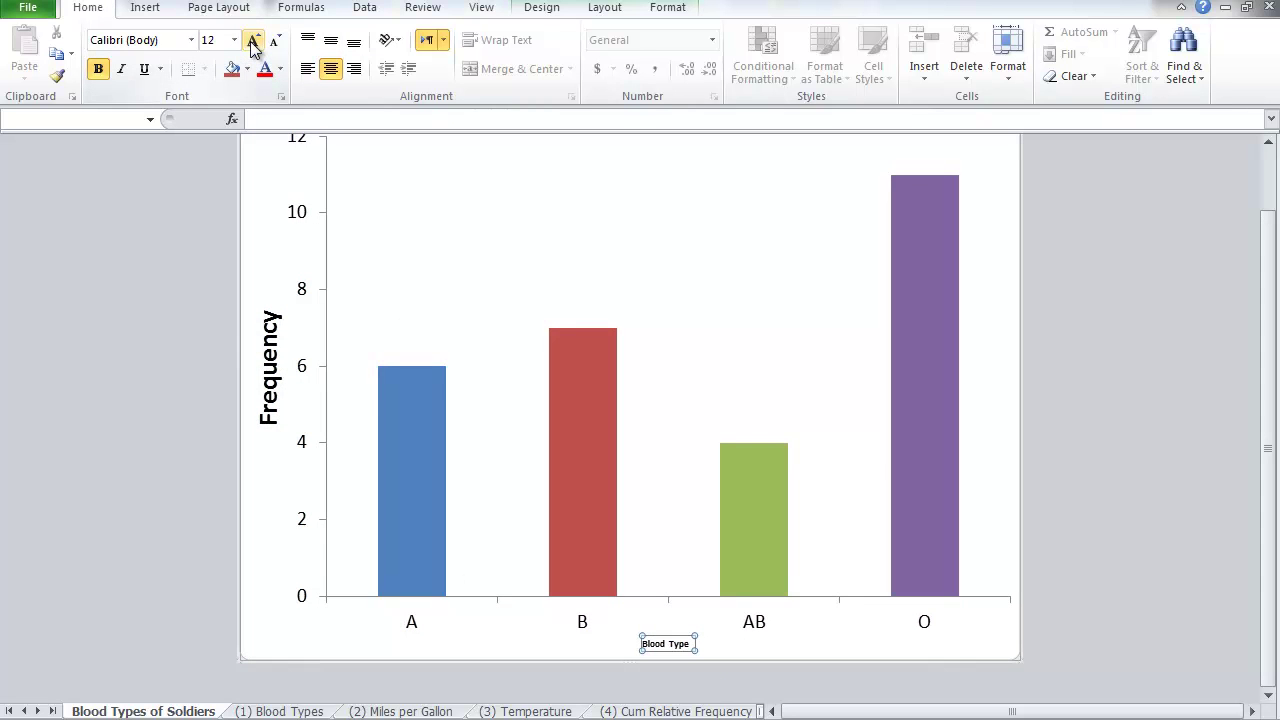
{"action": "left_click", "coordinate": [254, 40]}
{"action": "left_click", "coordinate": [254, 40]}
{"action": "left_click", "coordinate": [254, 40]}
{"action": "left_click", "coordinate": [254, 40]}
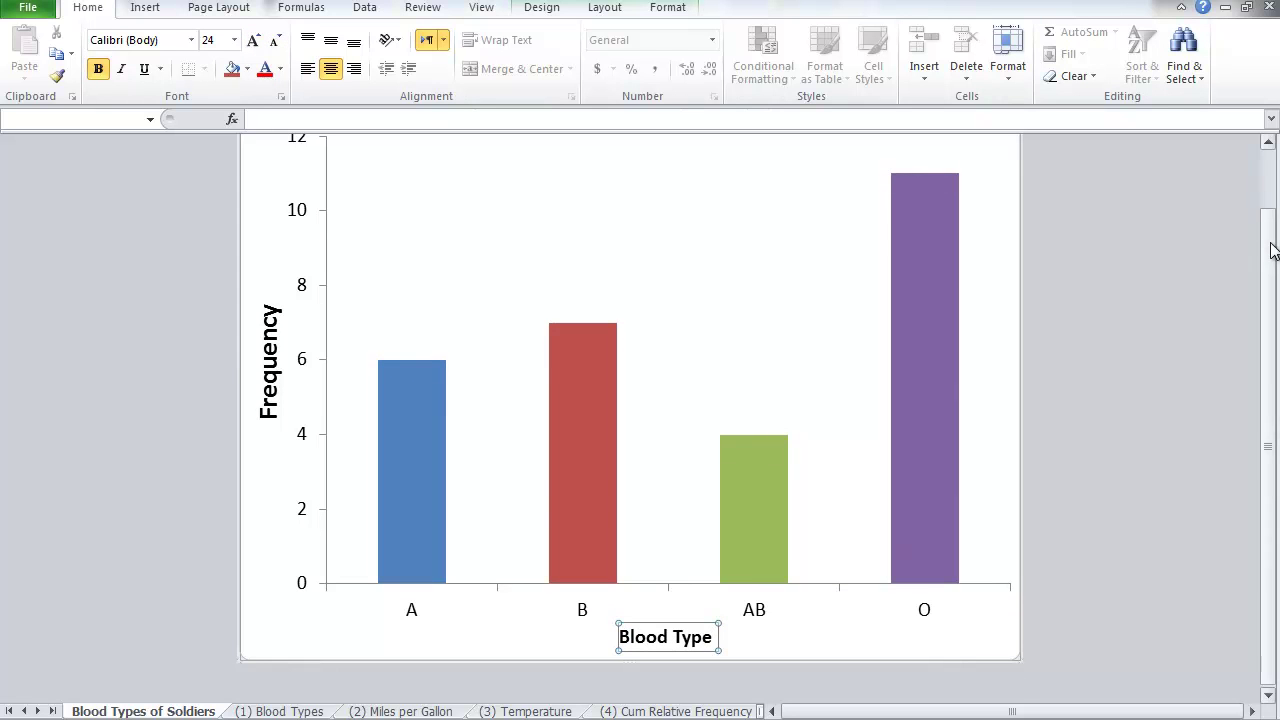
Change the chart title to 'Blood Type Example', fixing the 'Tupe' typo
{"action": "left_click_drag", "start_coordinate": [1273, 243], "coordinate": [1262, 194]}
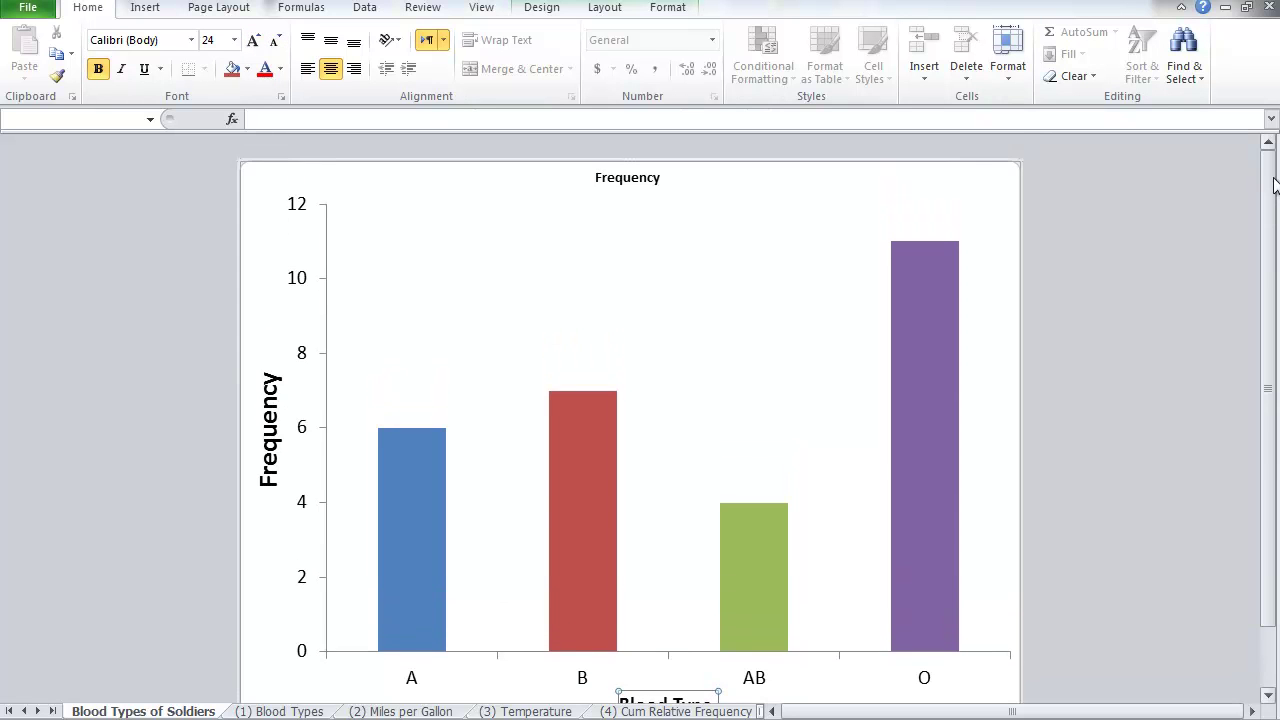
{"action": "left_click", "coordinate": [645, 190]}
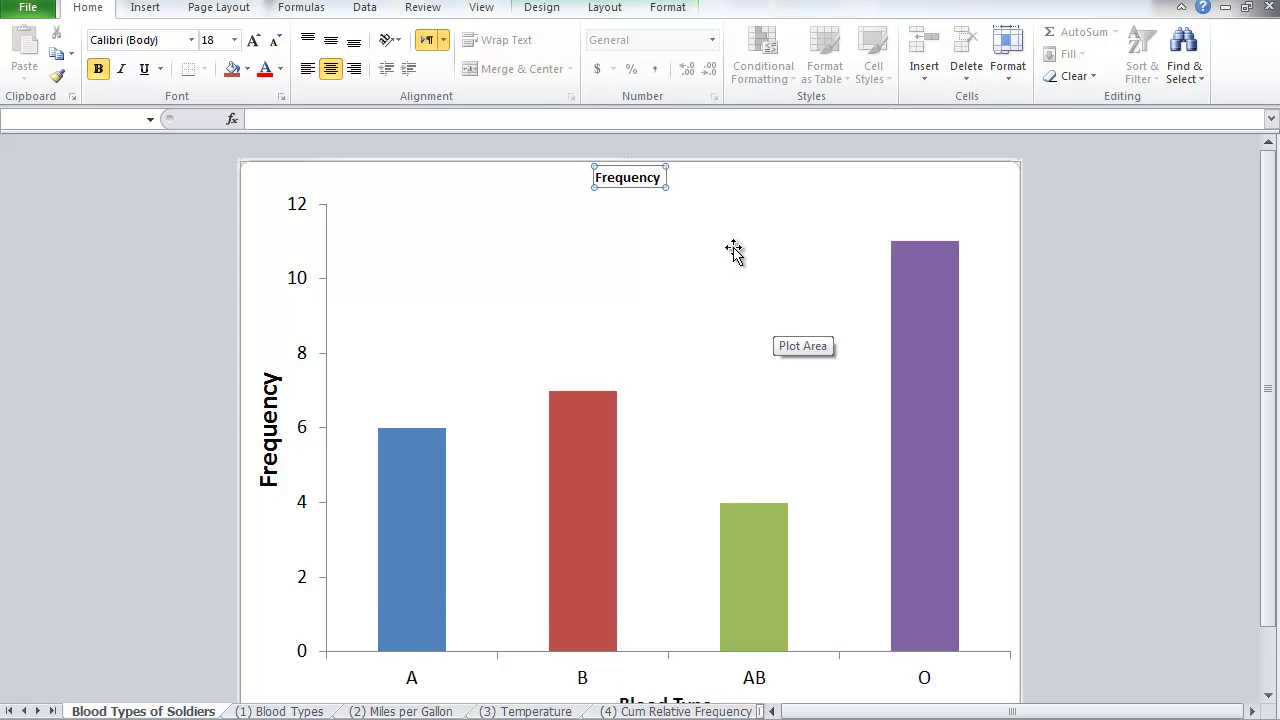
{"action": "type", "text": "loo"}
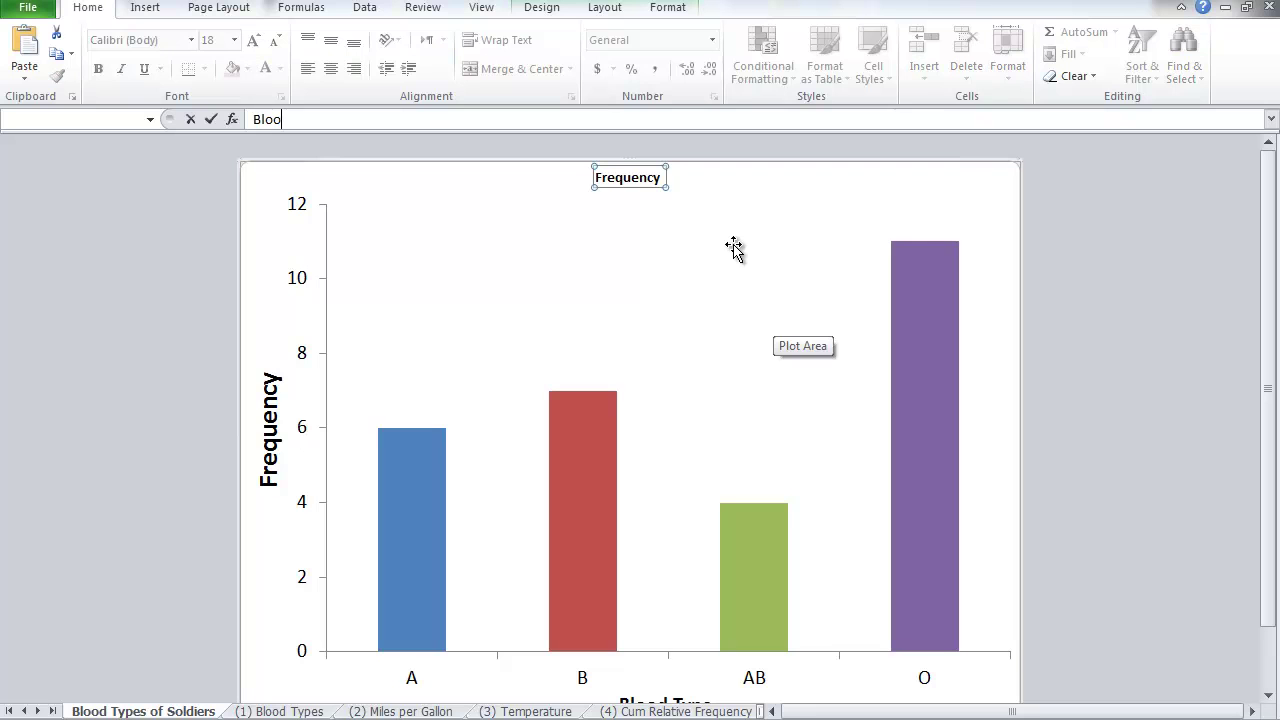
{"action": "type", "text": "d Tup"}
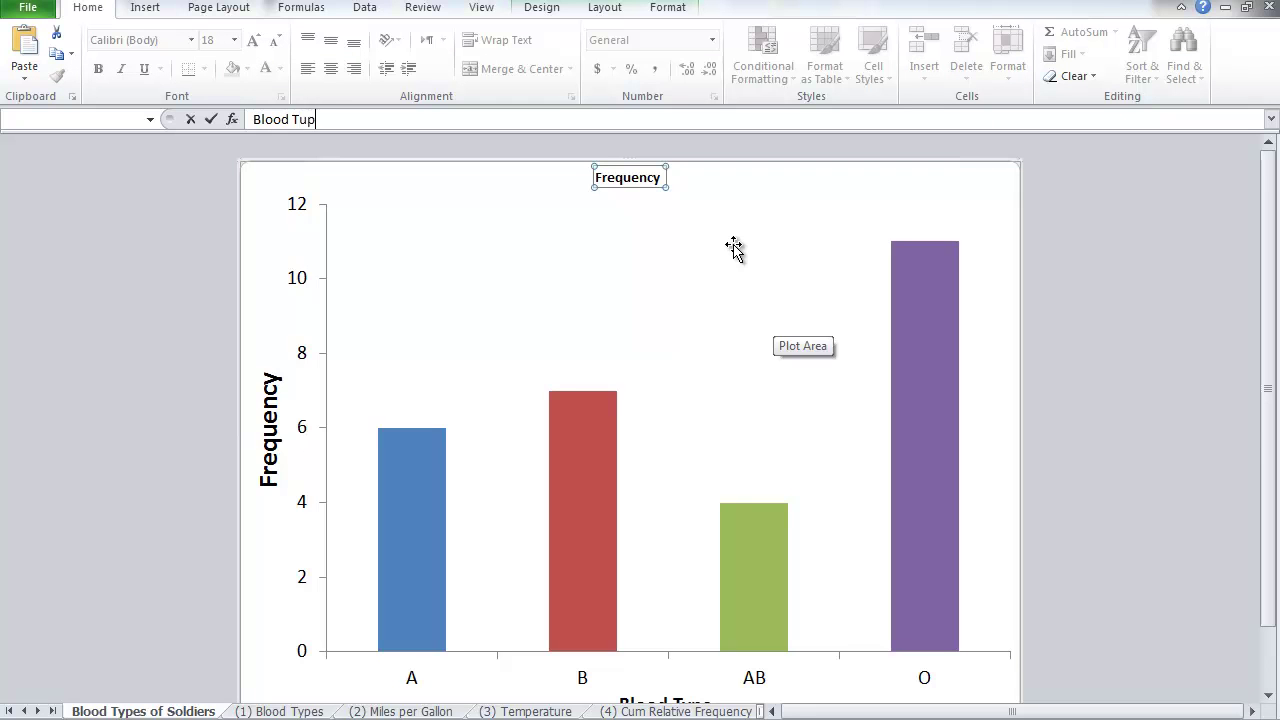
{"action": "type", "text": "e Example"}
{"action": "key", "text": "Return"}
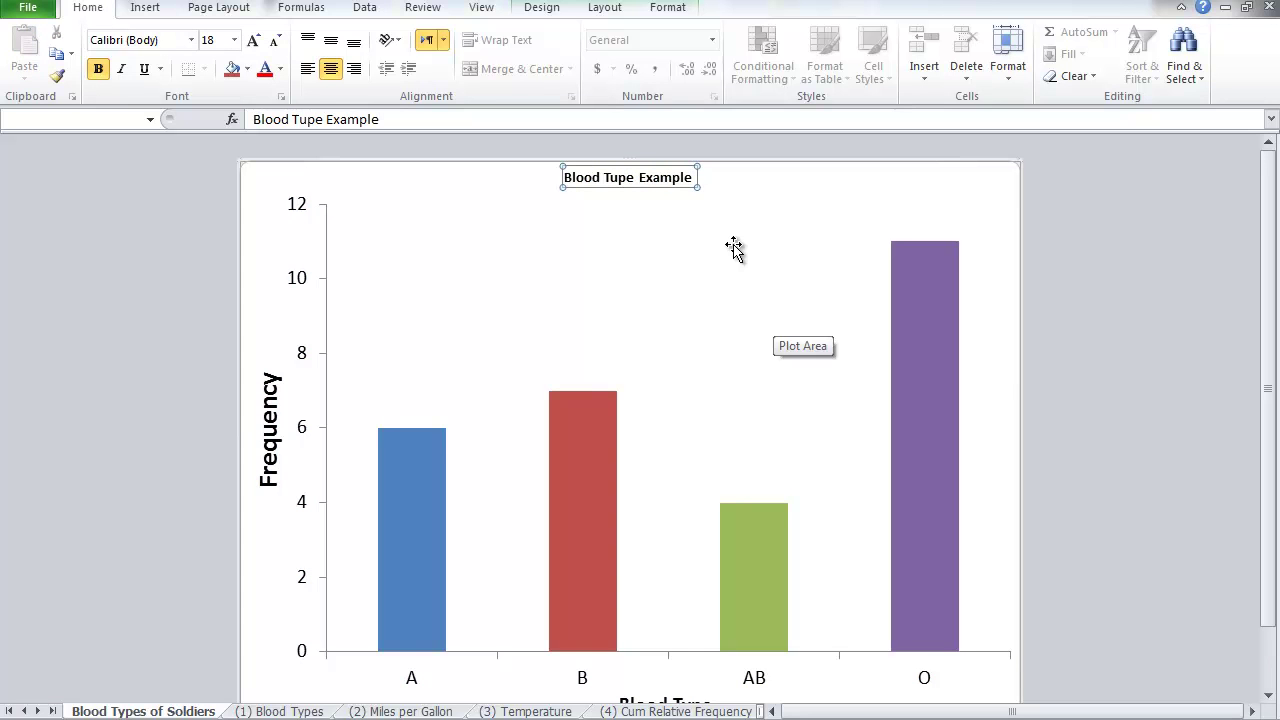
{"action": "left_click", "coordinate": [299, 119]}
{"action": "type", "text": "y"}
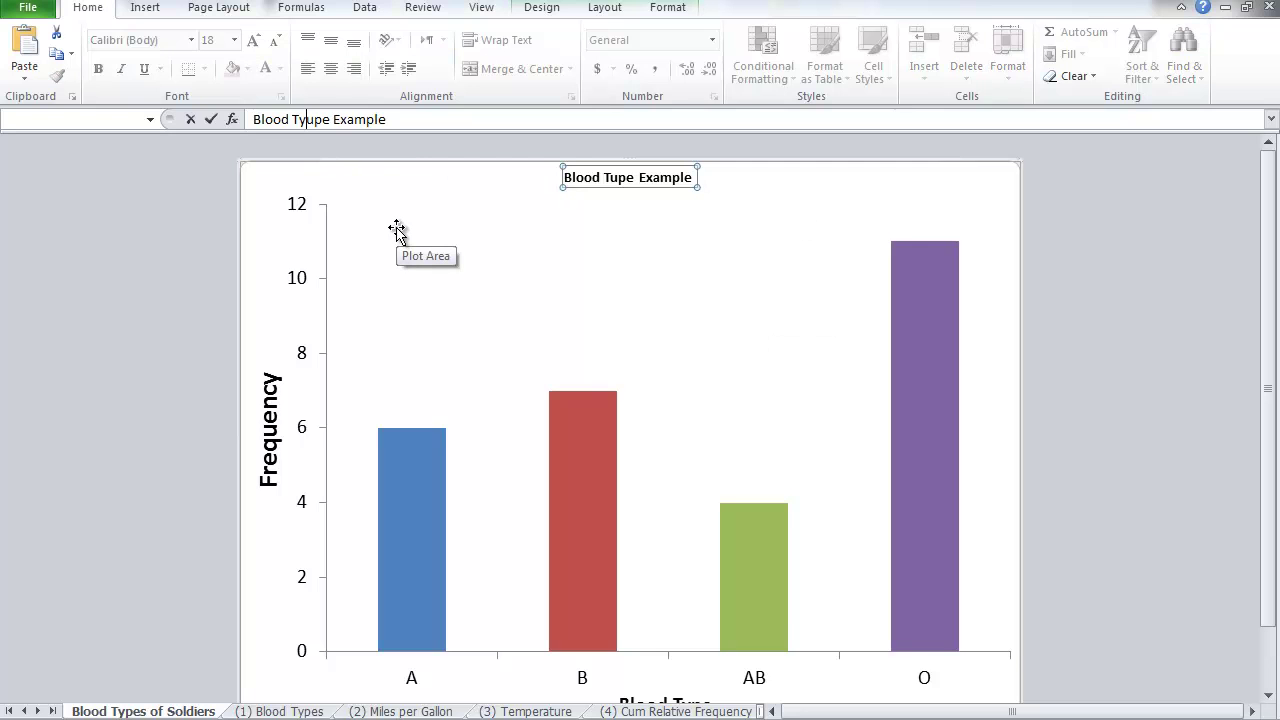
{"action": "key", "text": "Delete"}
{"action": "key", "text": "Return"}
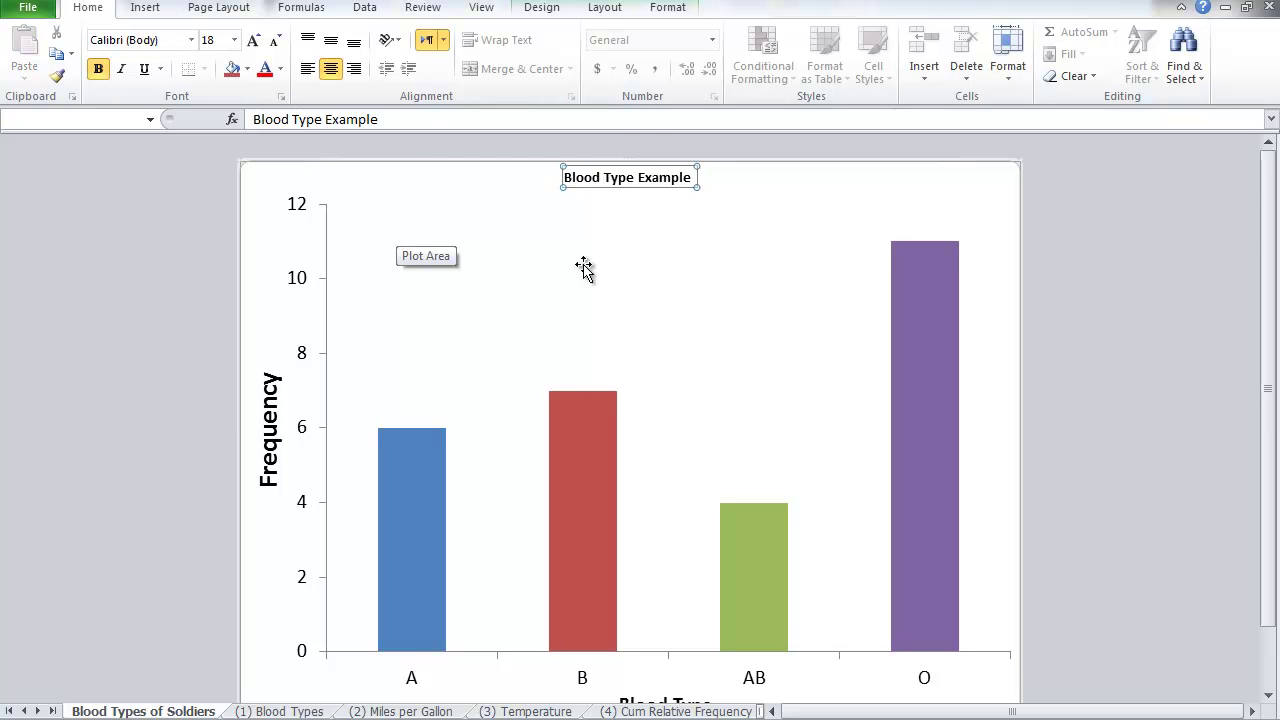
Enlarge the chart title to 32 pt and colour its text orange
{"action": "left_click", "coordinate": [255, 40]}
{"action": "left_click", "coordinate": [255, 40]}
{"action": "left_click", "coordinate": [255, 40]}
{"action": "left_click", "coordinate": [255, 40]}
{"action": "left_click", "coordinate": [255, 40]}
{"action": "left_click", "coordinate": [255, 40]}
{"action": "left_click", "coordinate": [255, 40]}
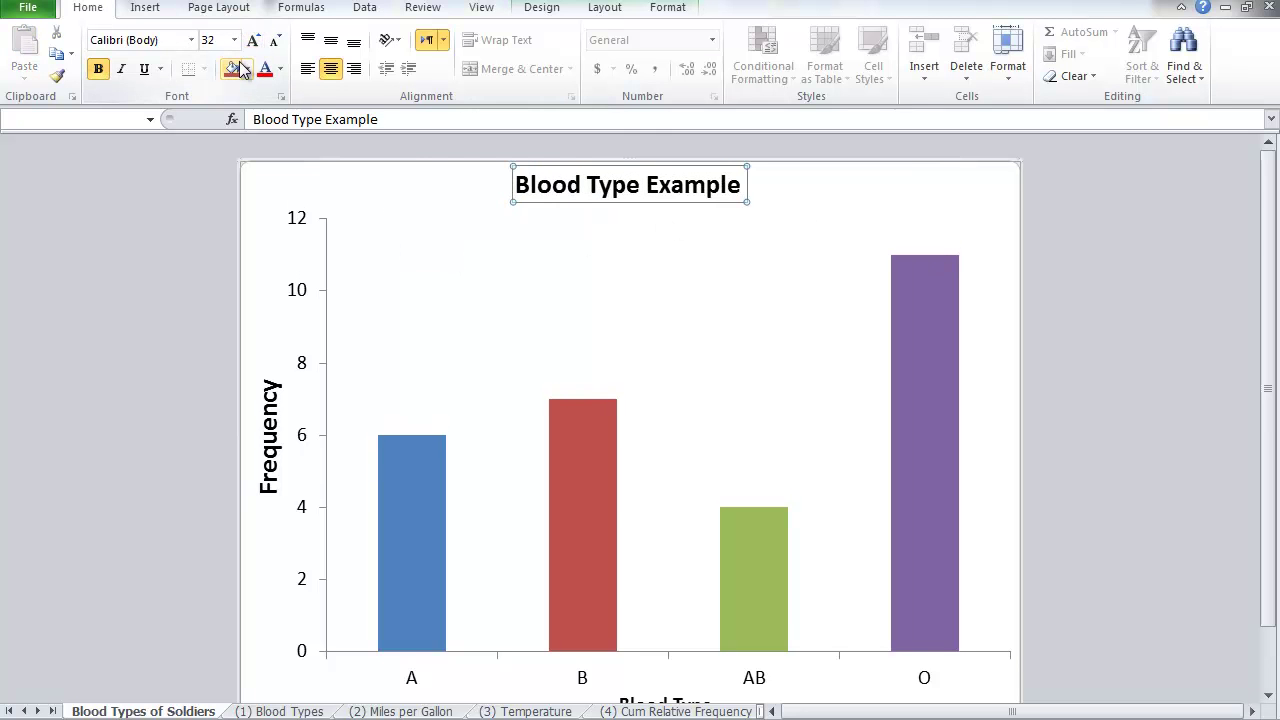
{"action": "left_click", "coordinate": [248, 70]}
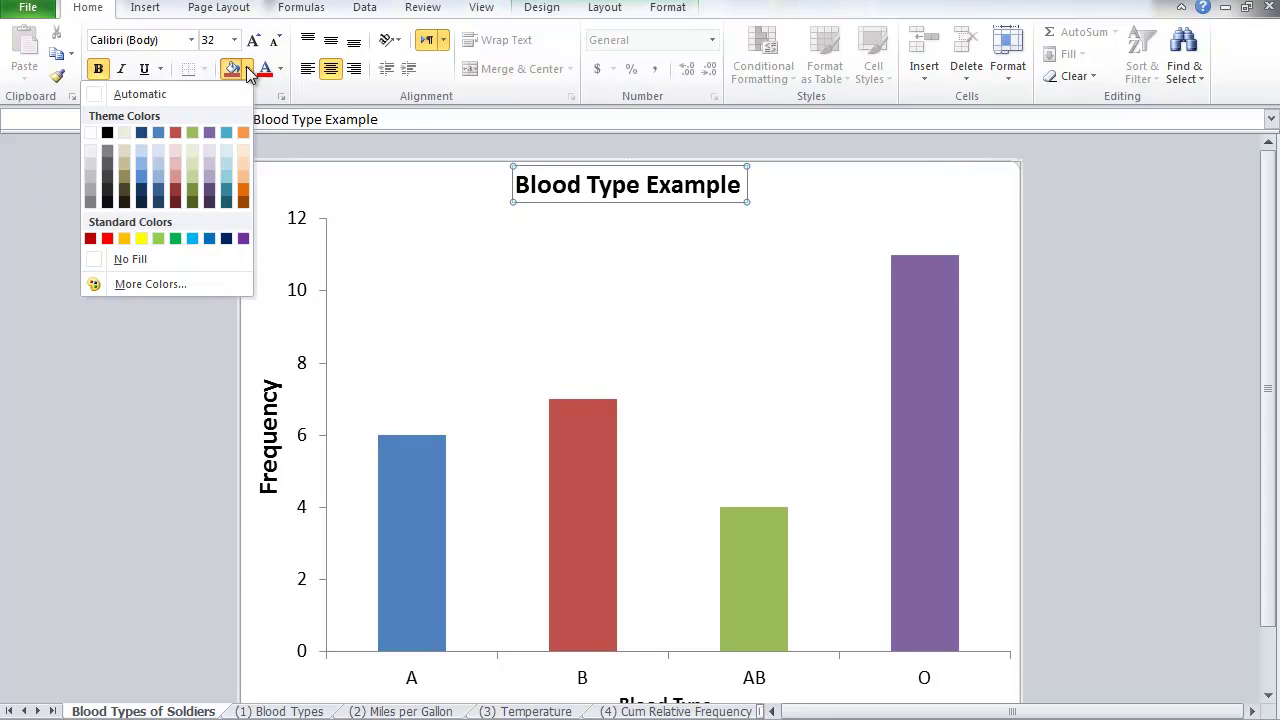
{"action": "left_click", "coordinate": [280, 70]}
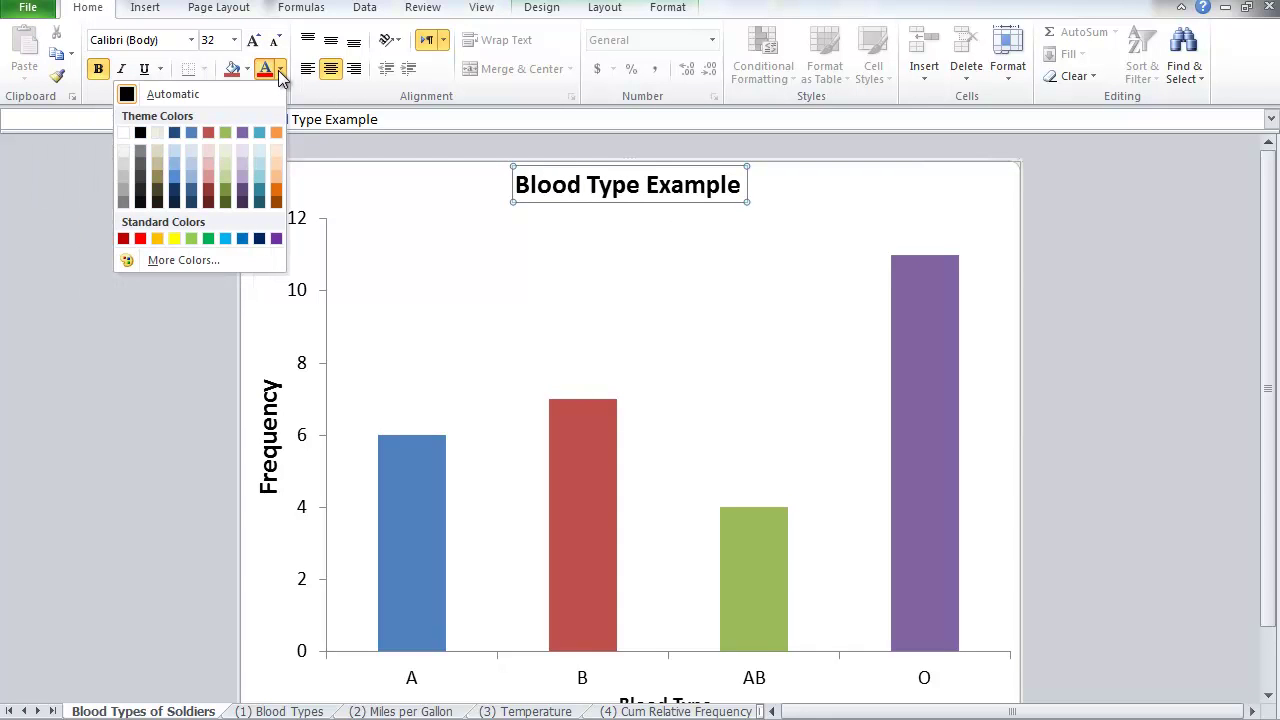
{"action": "left_click", "coordinate": [276, 190]}
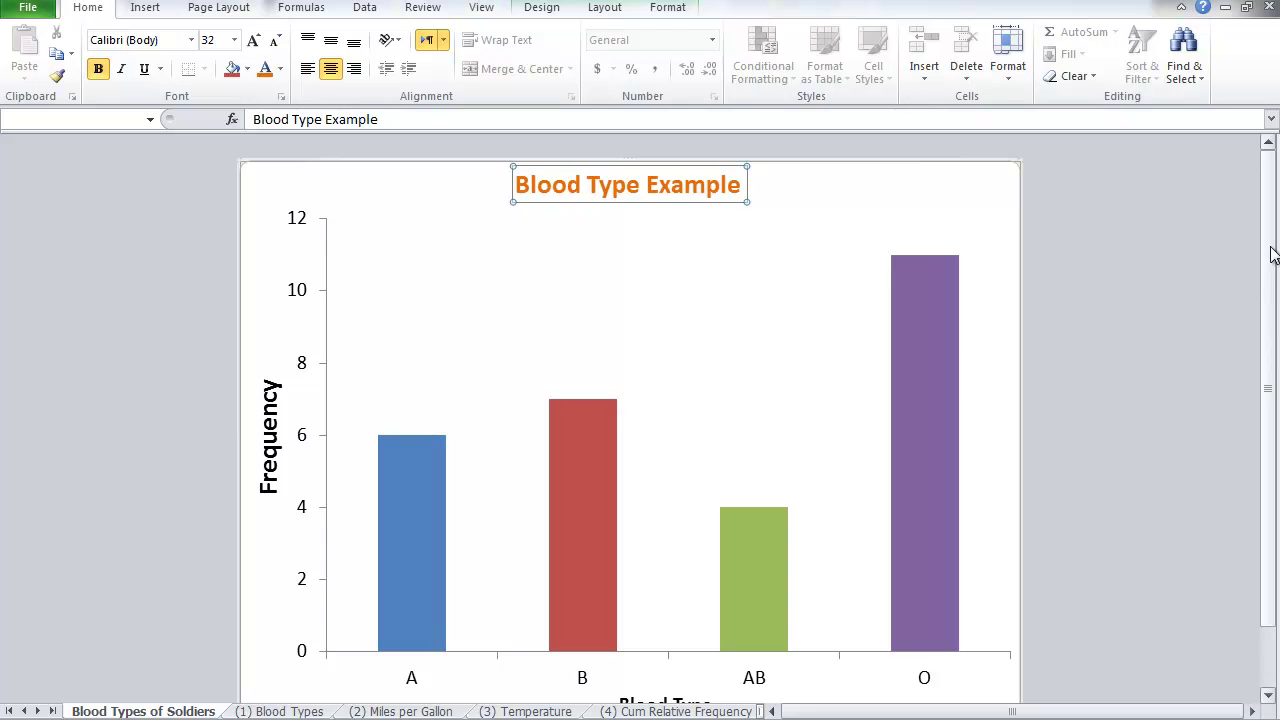
{"action": "left_click_drag", "start_coordinate": [1272, 255], "coordinate": [1274, 282]}
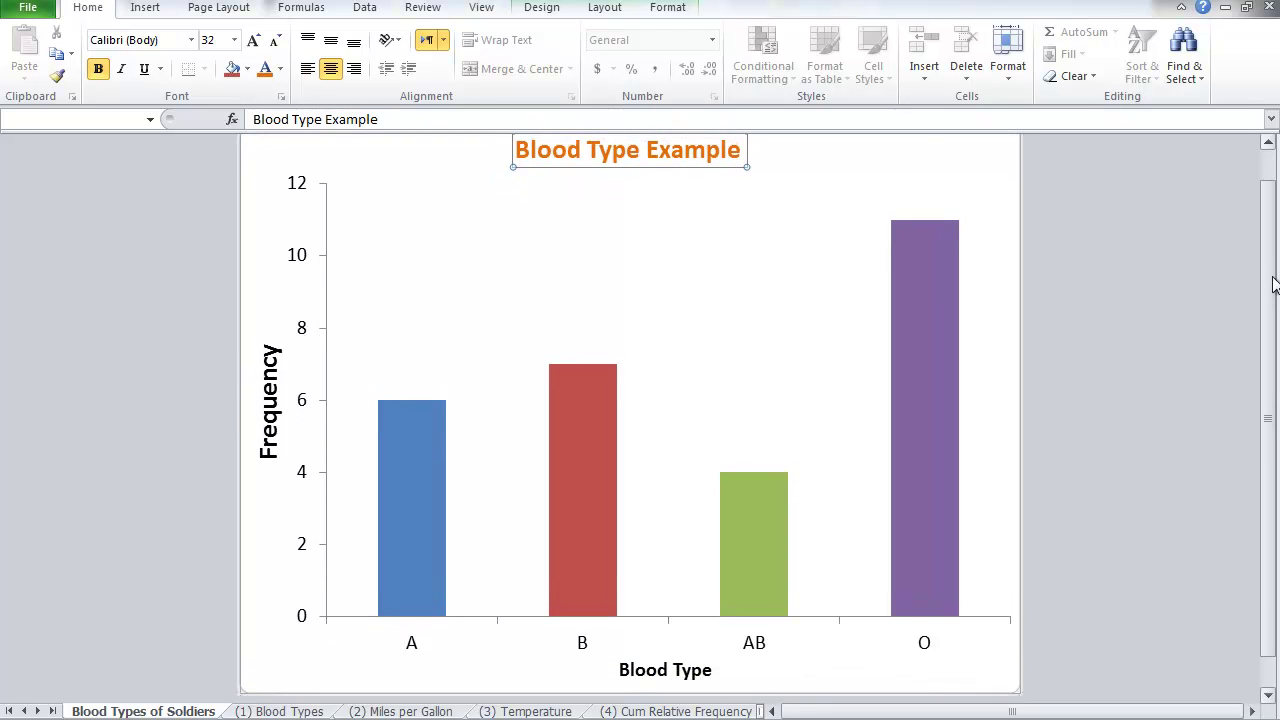
{"action": "mouse_move", "coordinate": [913, 255]}
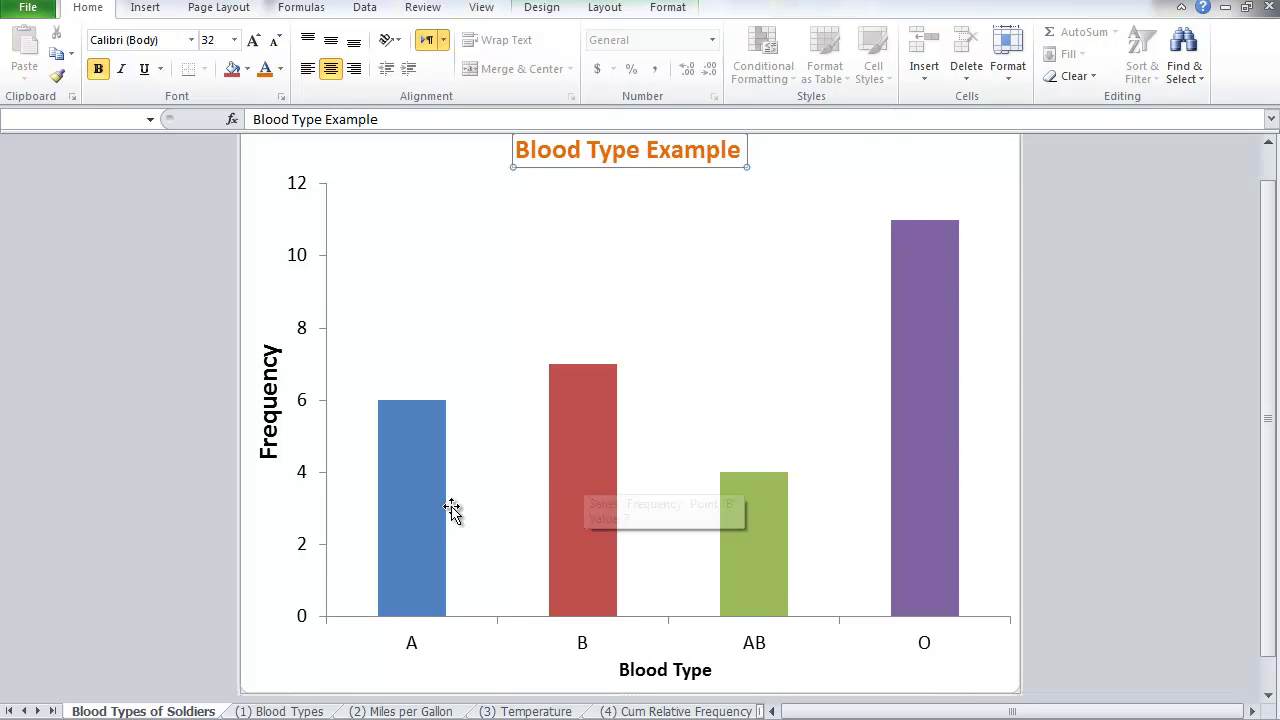
{"action": "mouse_move", "coordinate": [757, 528]}
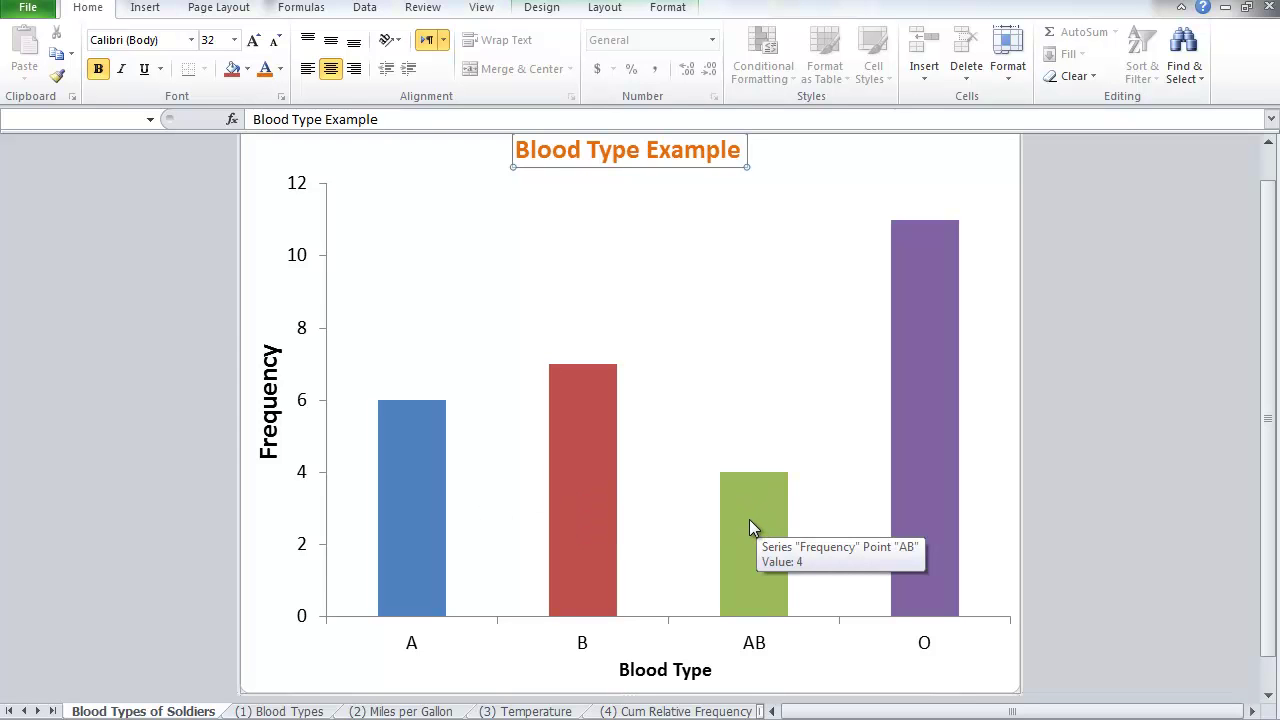